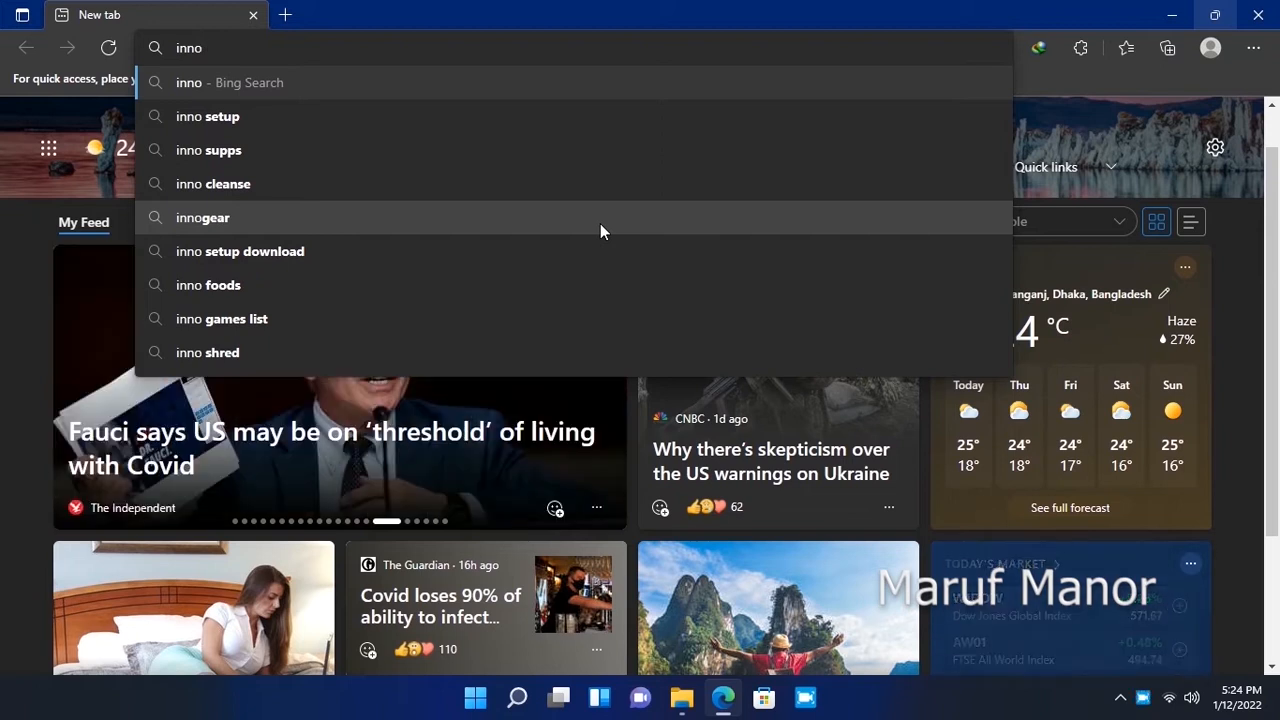
Step: Search the web for "inno setup download" and open the Inno Setup Downloads page on jrsoftware.org
key(Down)
key(Down)
key(Down)
key(Down)
key(Down)
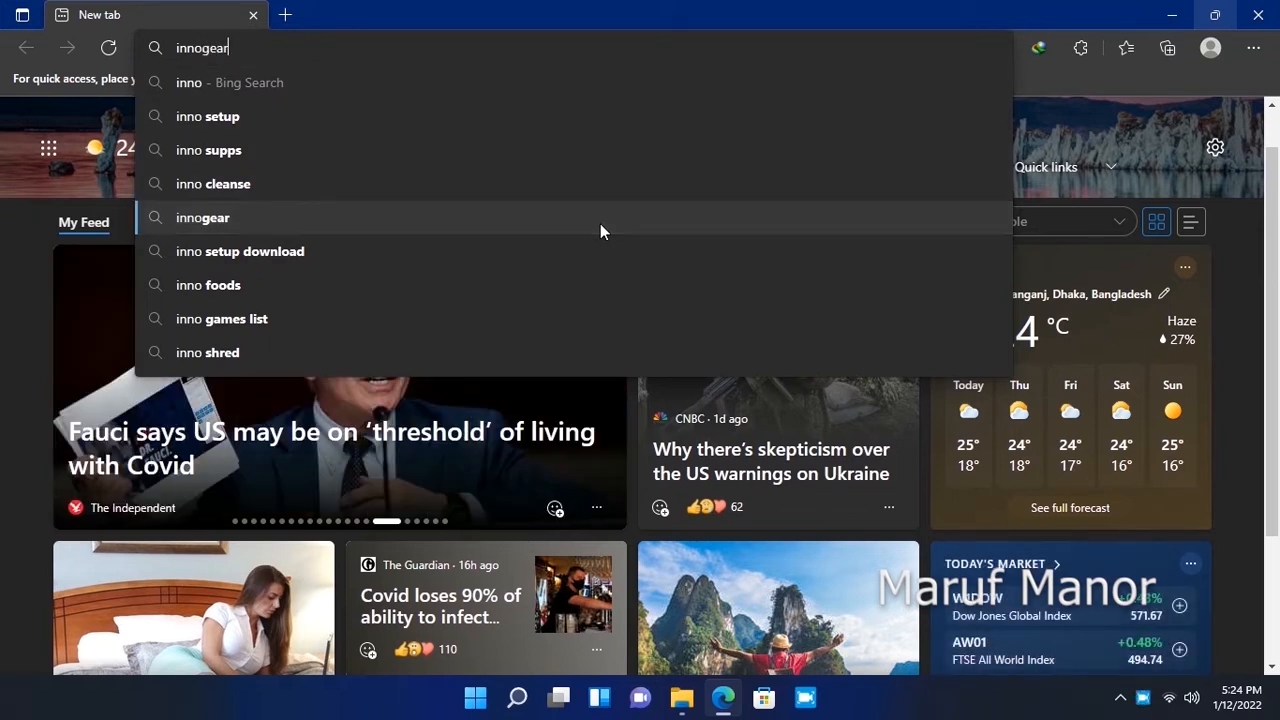
key(Return)
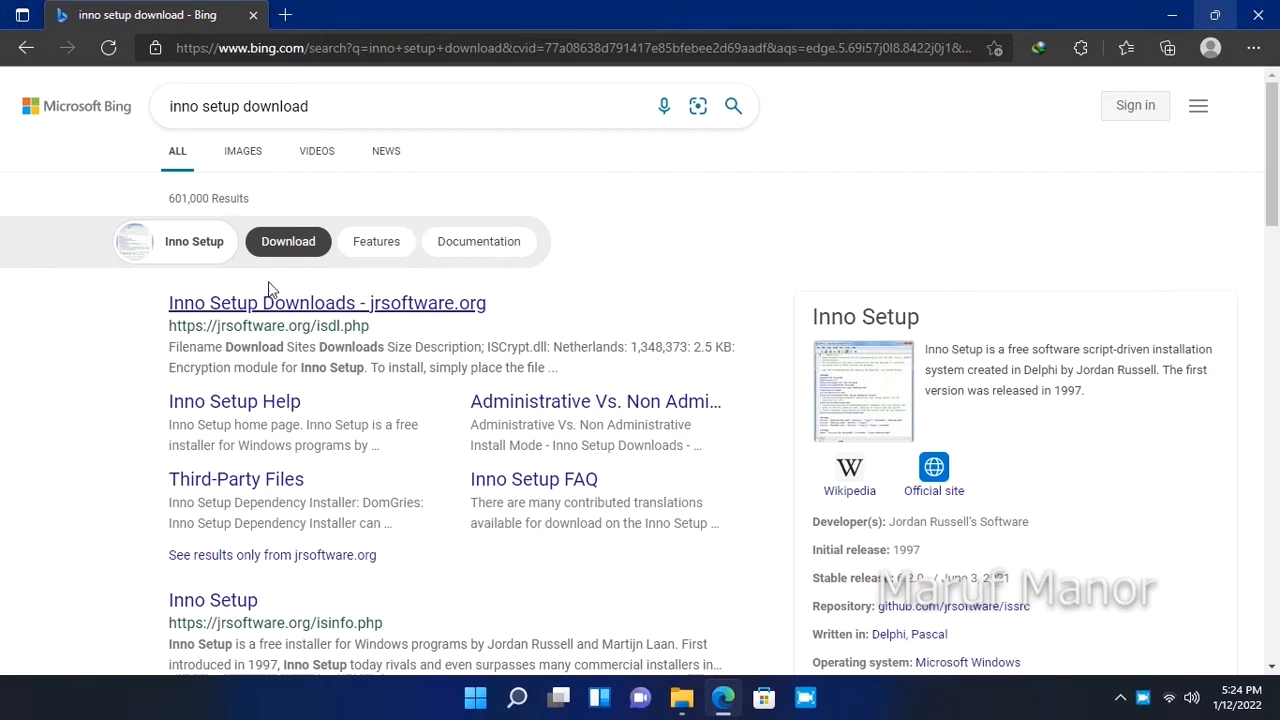
click(325, 303)
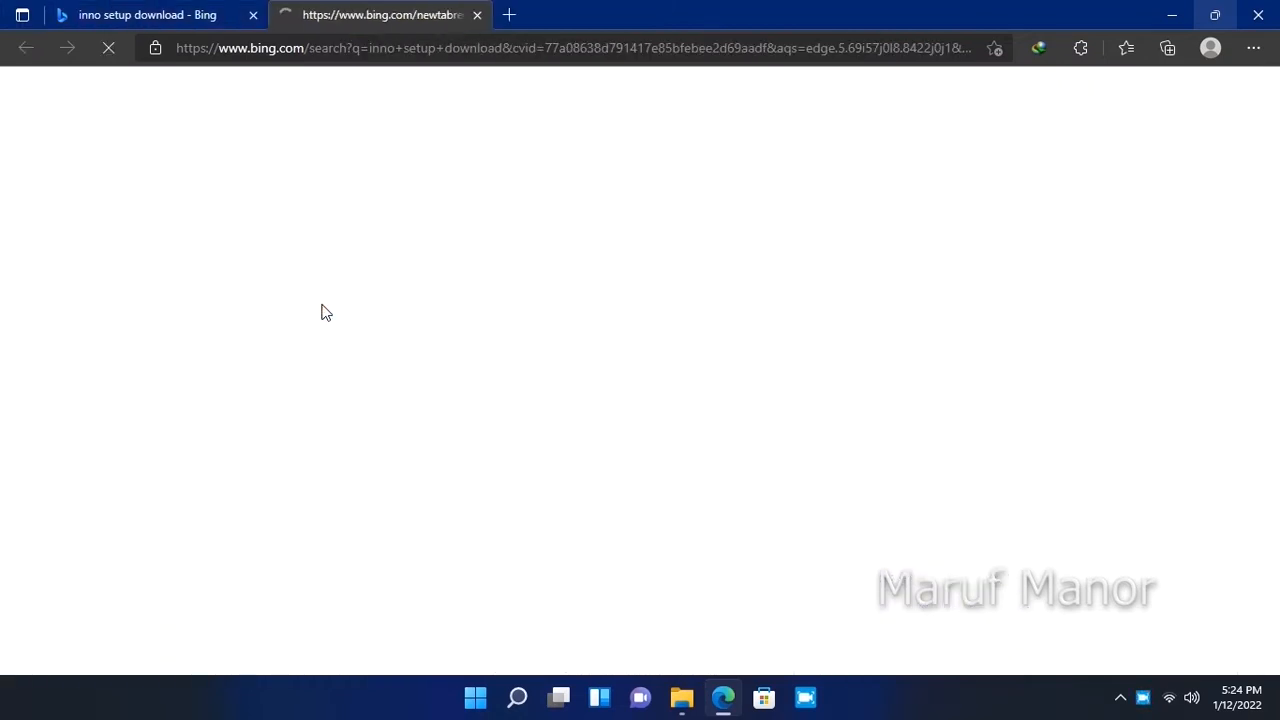
Step: Locate the Random site download link for innosetup-6.2.0.exe on the downloads page
scroll(391, 317, down, 5)
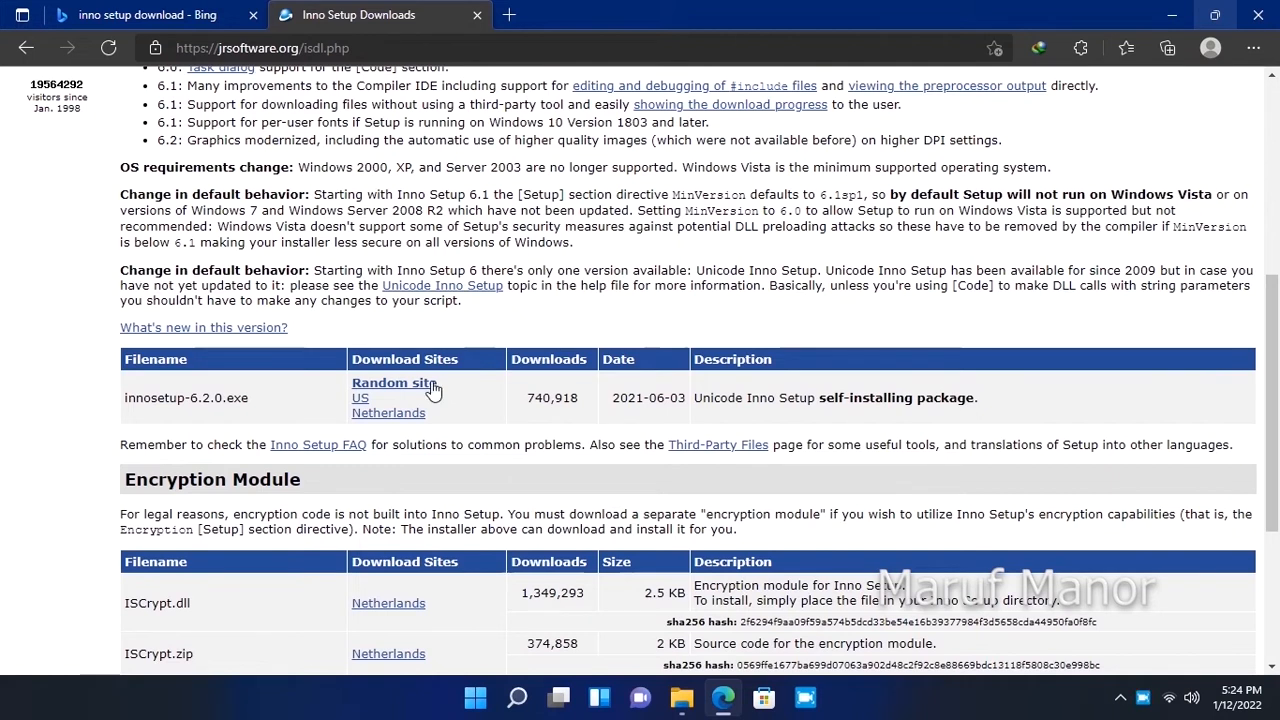
drag(443, 379, 350, 390)
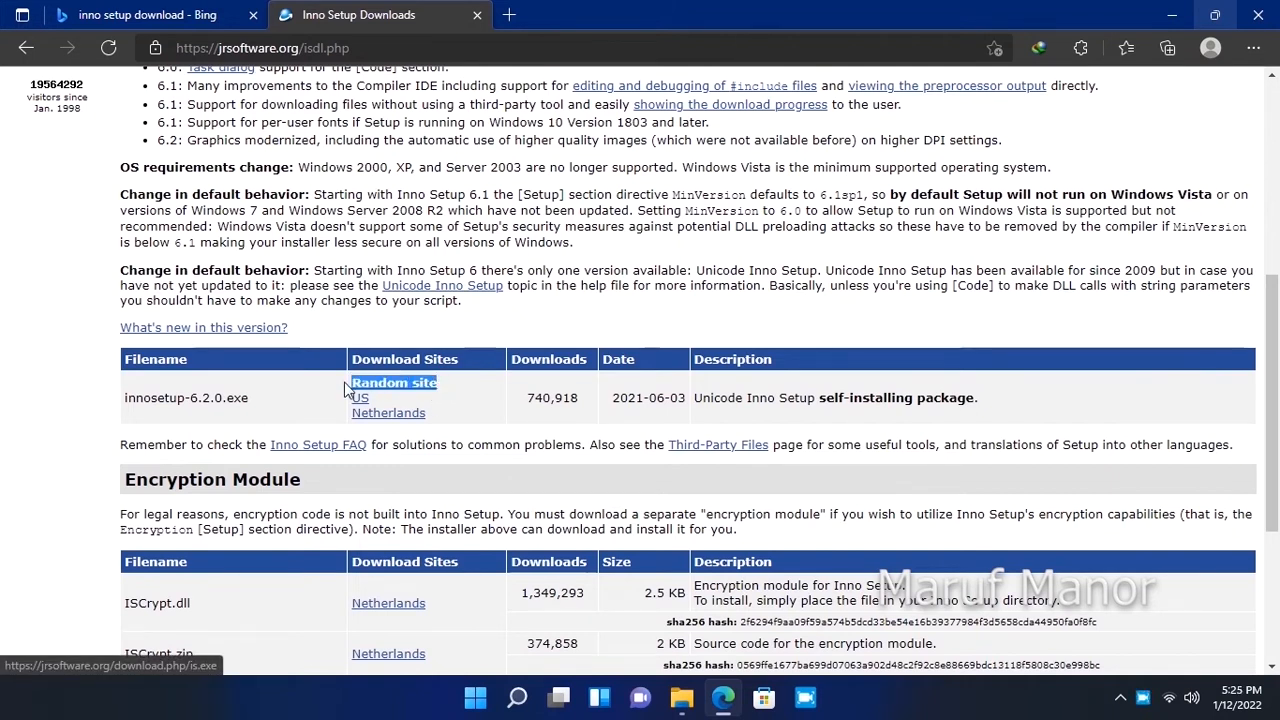
click(445, 386)
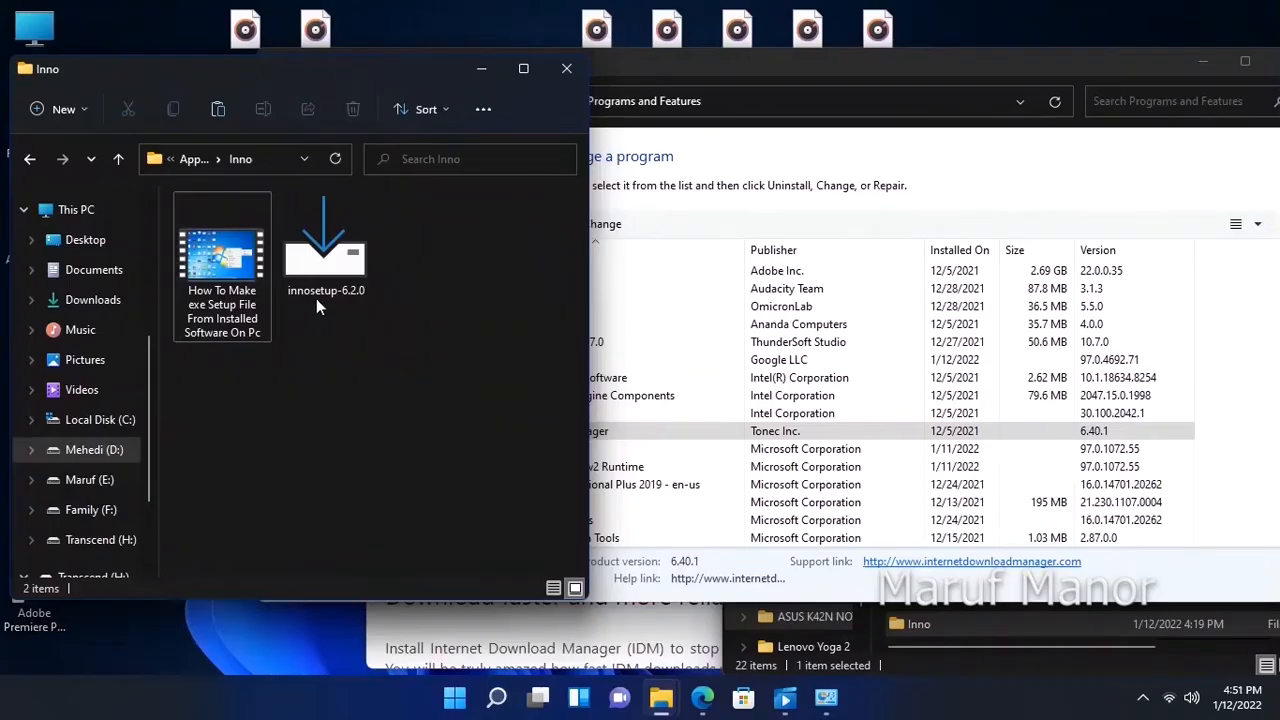
Step: Run the innosetup-6.2.0 installer from the Inno folder, with English as setup language, and accept the license agreement
click(318, 296)
double_click(318, 296)
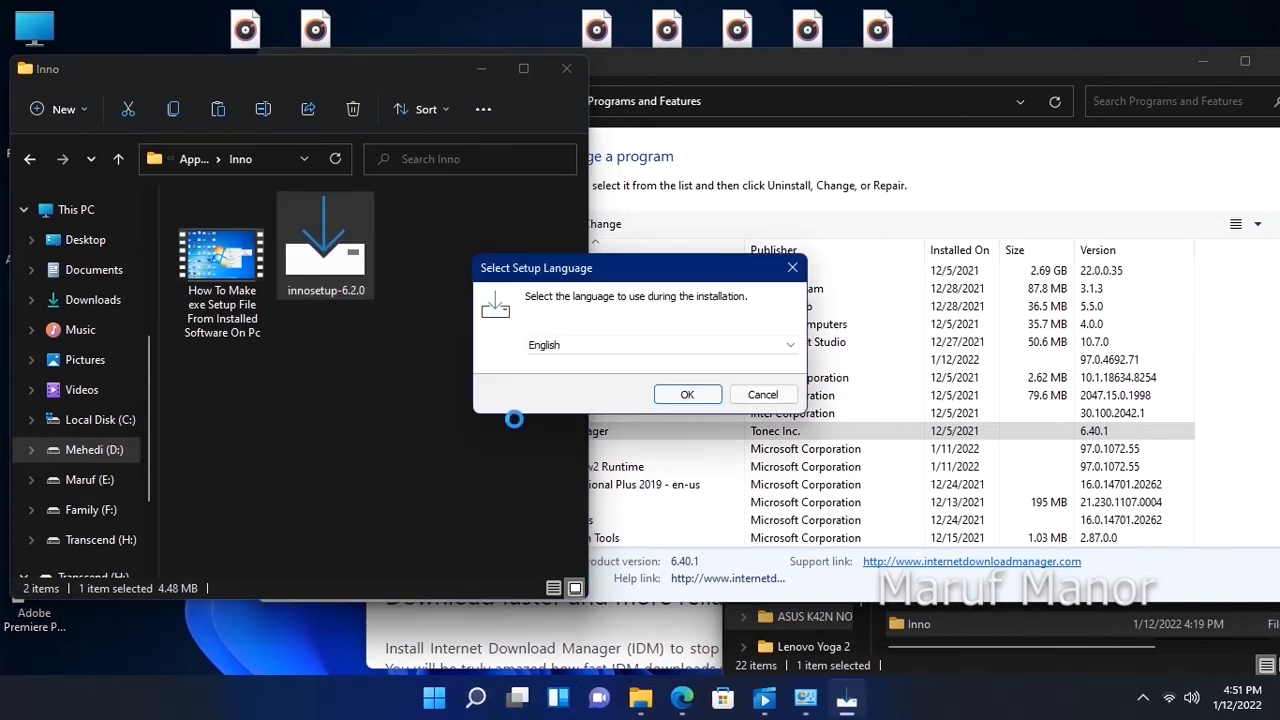
click(686, 393)
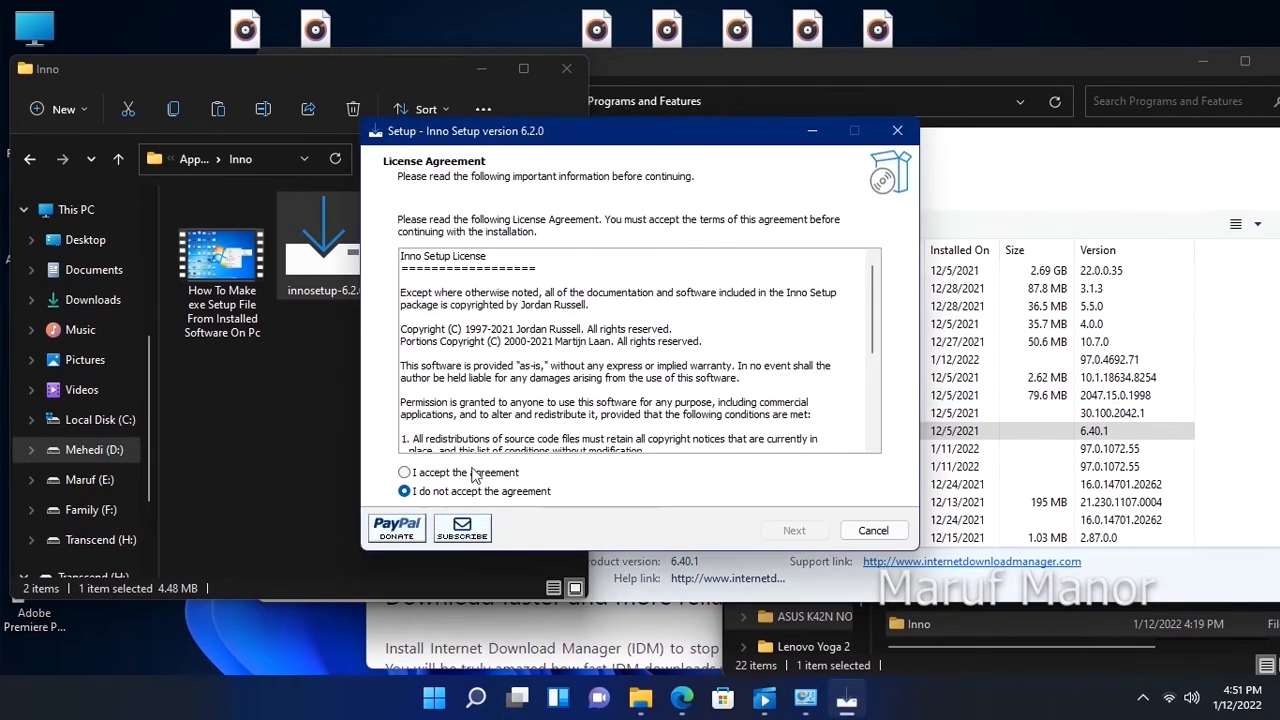
click(440, 472)
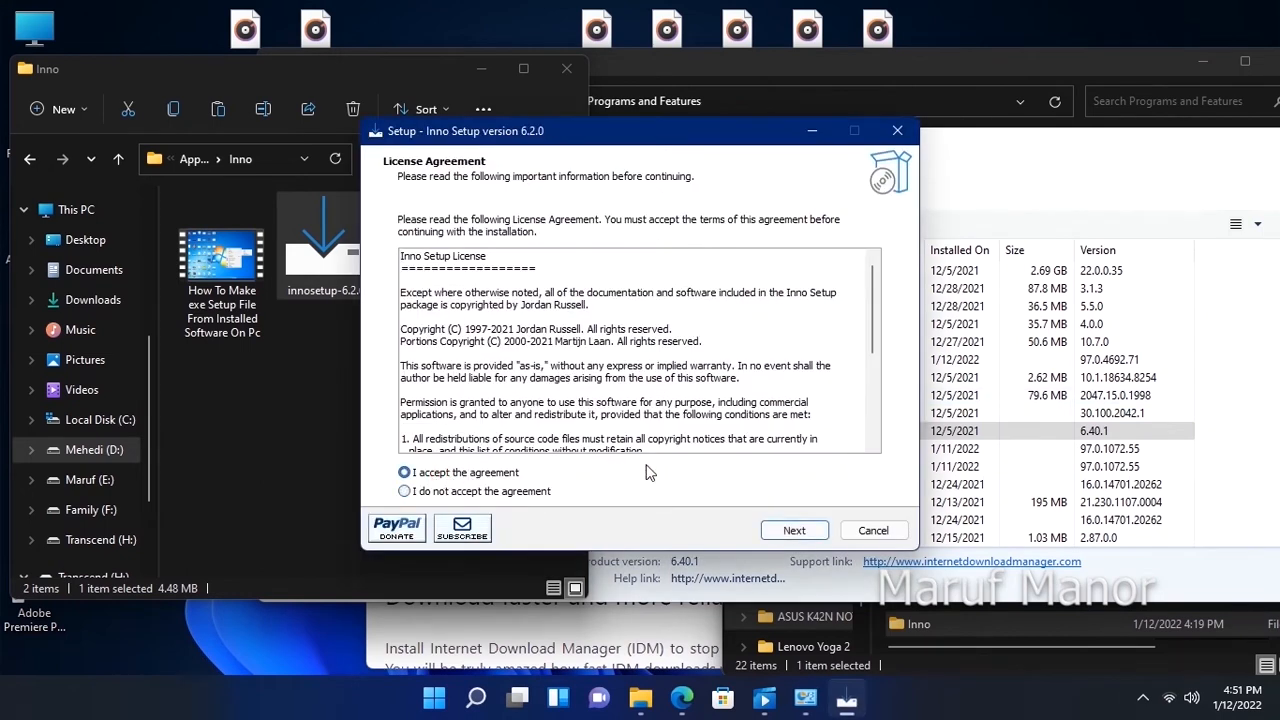
click(779, 531)
Step: Install Inno Setup with the default folders, no encryption support and a desktop shortcut, and launch it when setup finishes
click(786, 532)
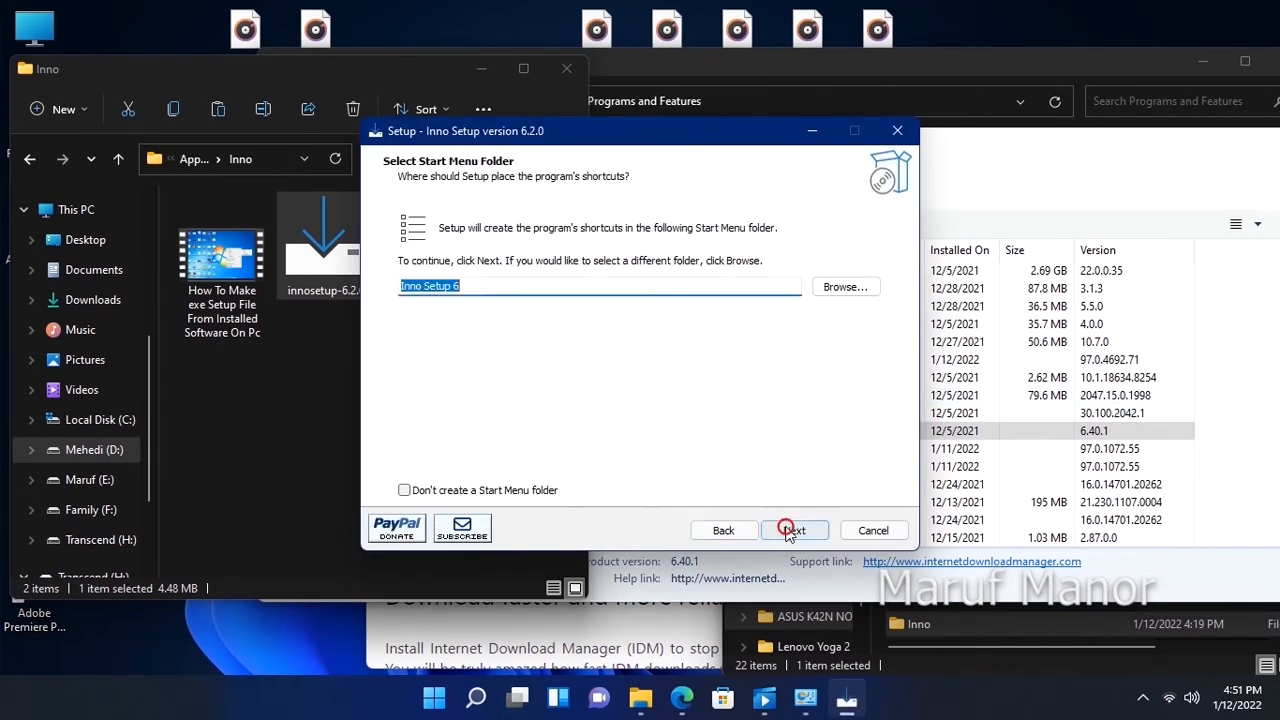
click(789, 533)
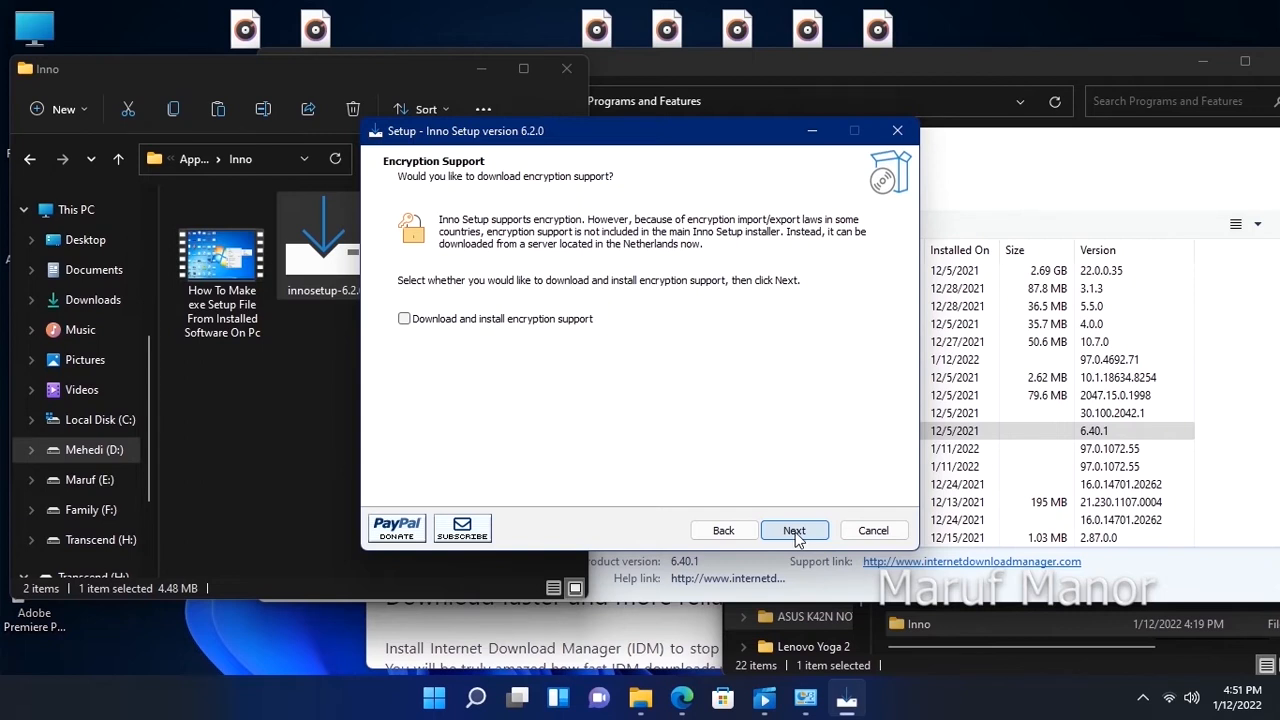
click(794, 531)
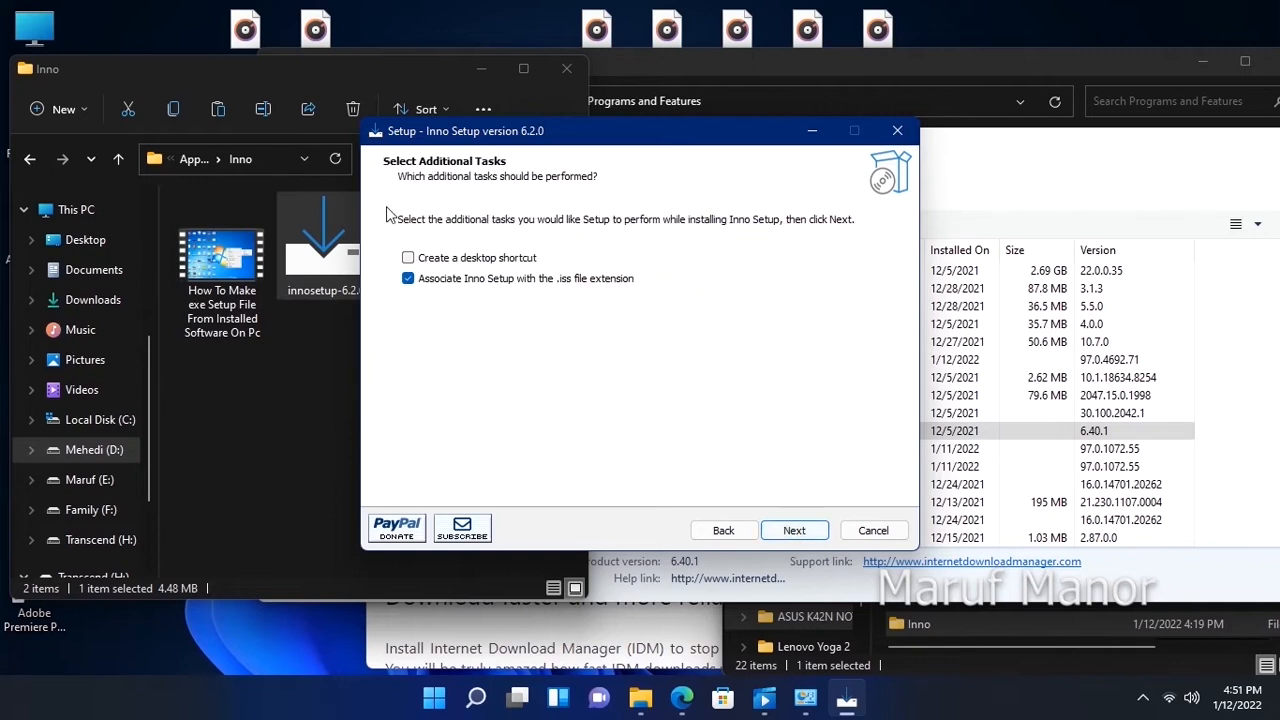
click(517, 258)
click(798, 531)
click(795, 531)
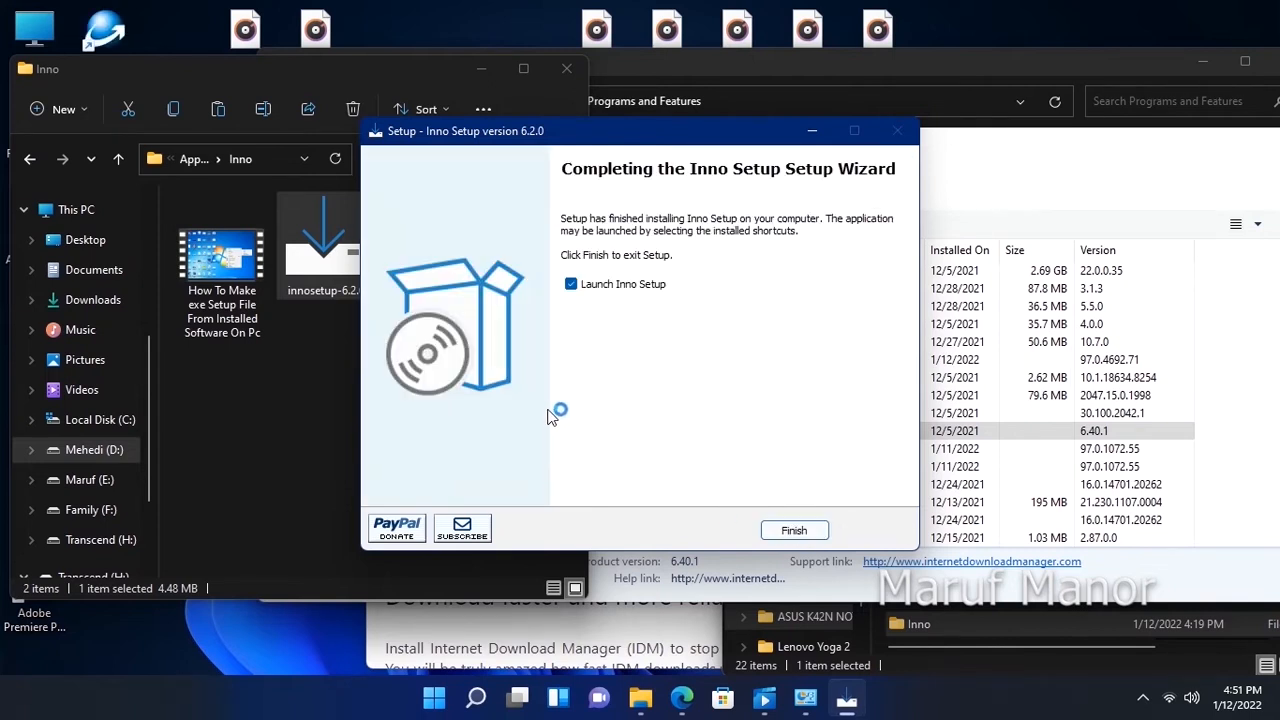
click(793, 531)
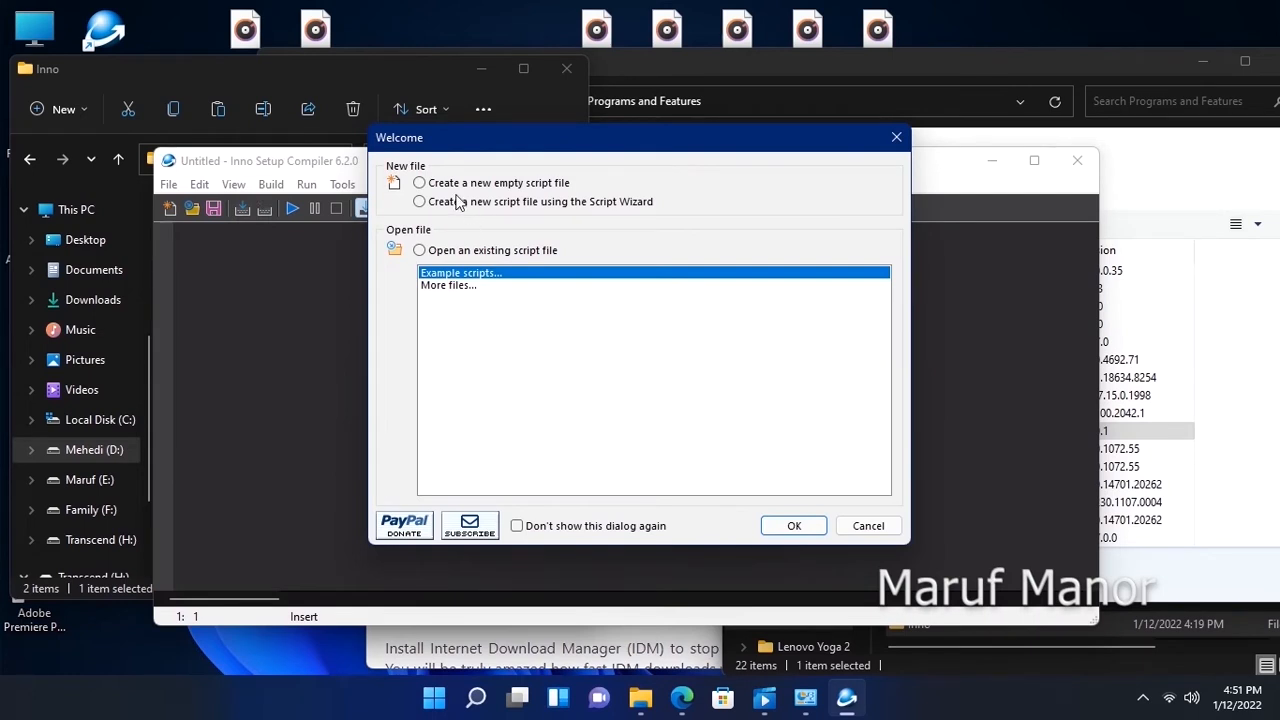
Step: Dismiss the Welcome dialog, start a new script with the Script Wizard and go to its Application Information page
double_click(566, 276)
click(419, 183)
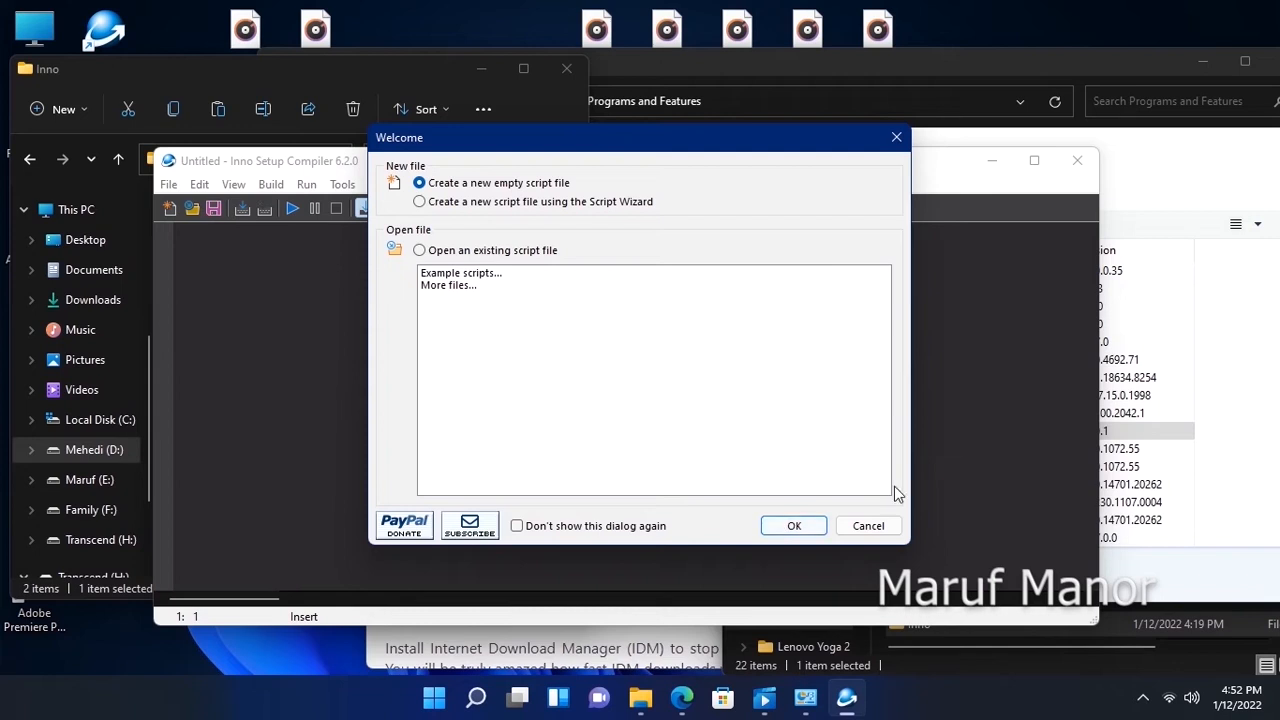
click(866, 524)
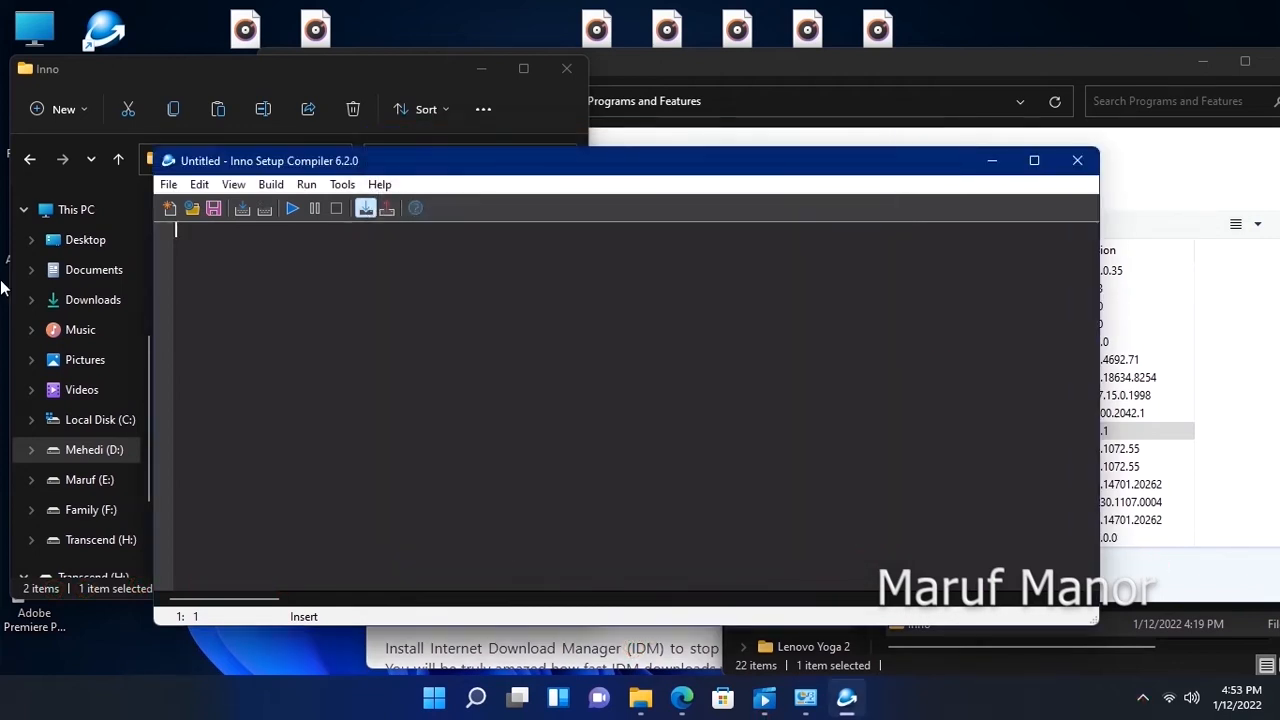
click(168, 185)
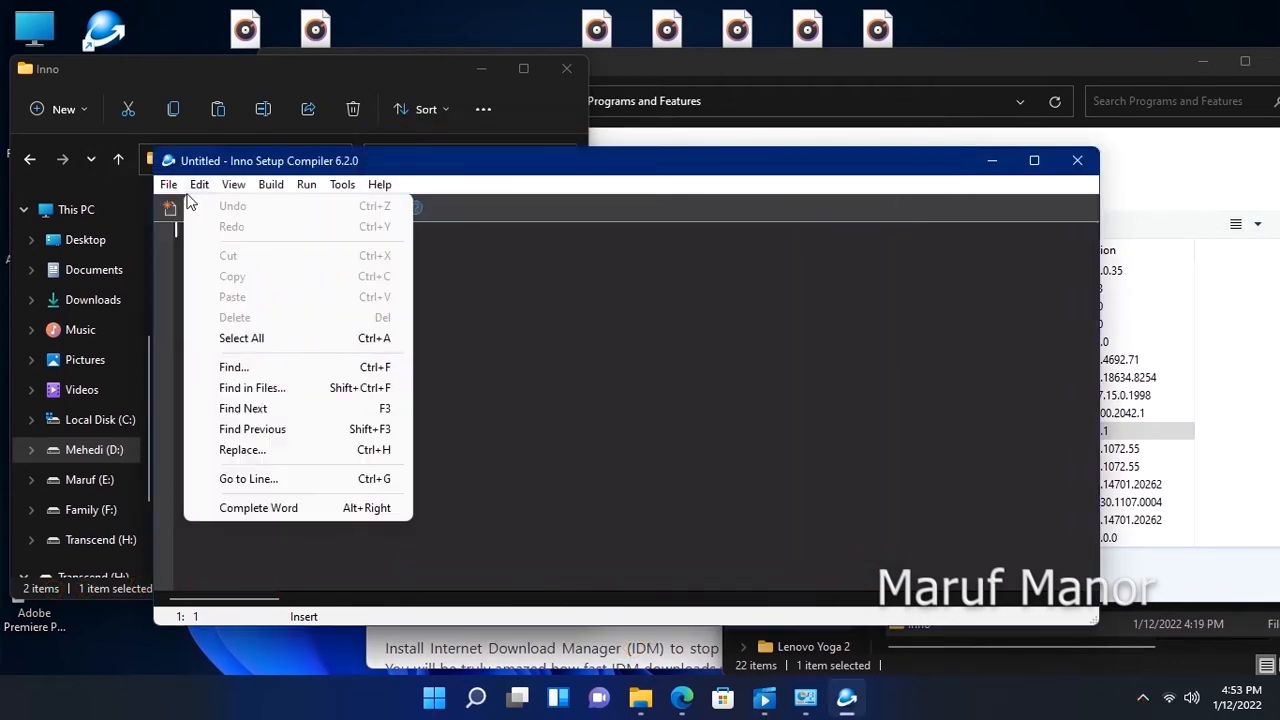
click(200, 206)
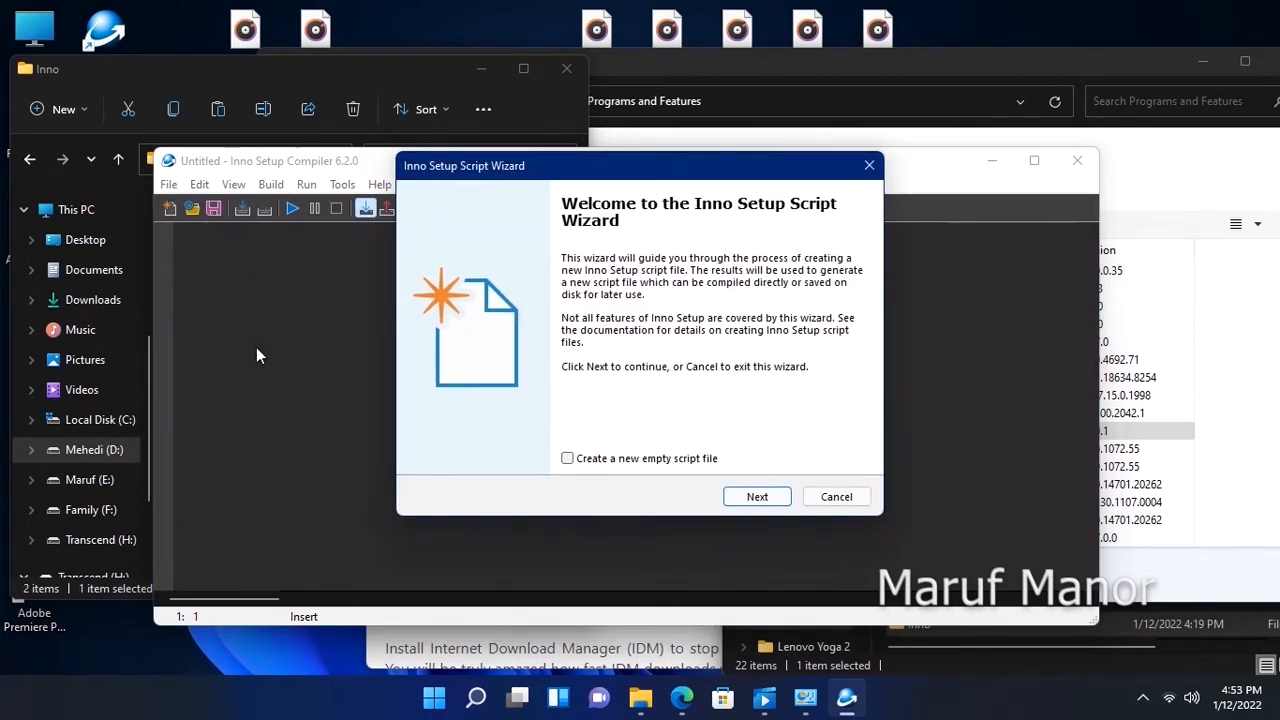
click(745, 497)
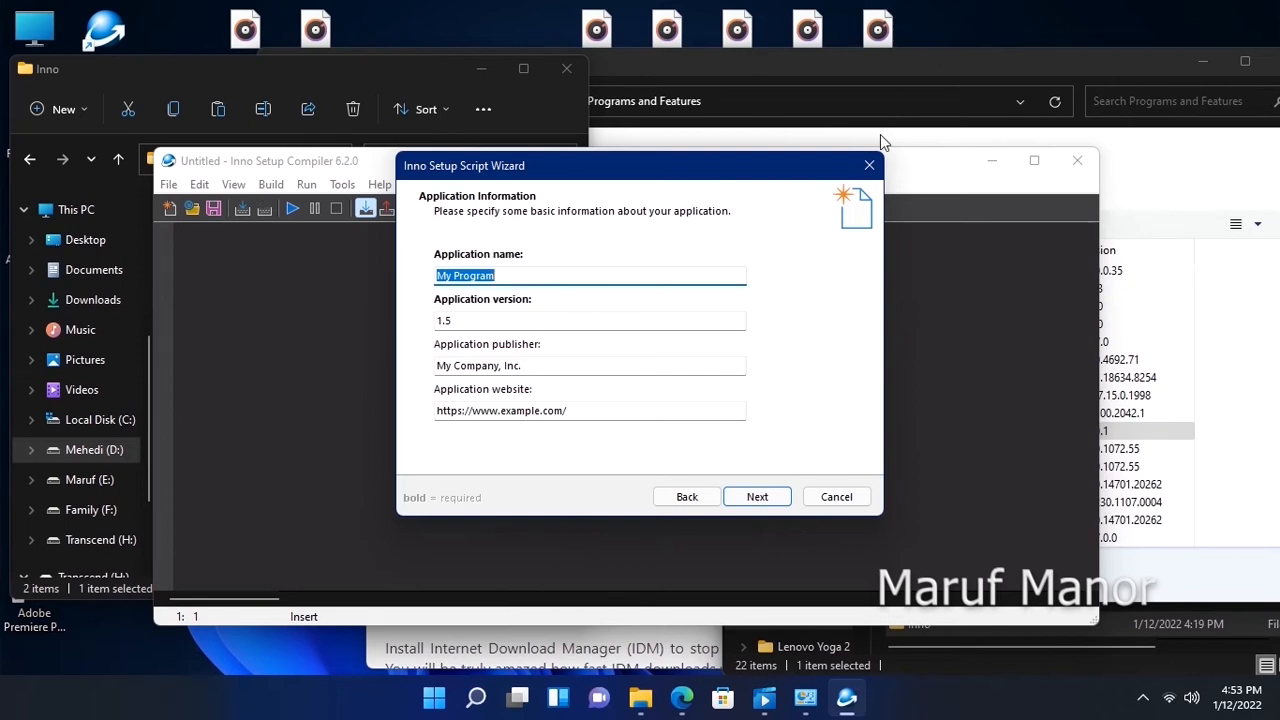
Step: Look up the program in Programs and Features and set the application name to Internet Download Manager
click(847, 60)
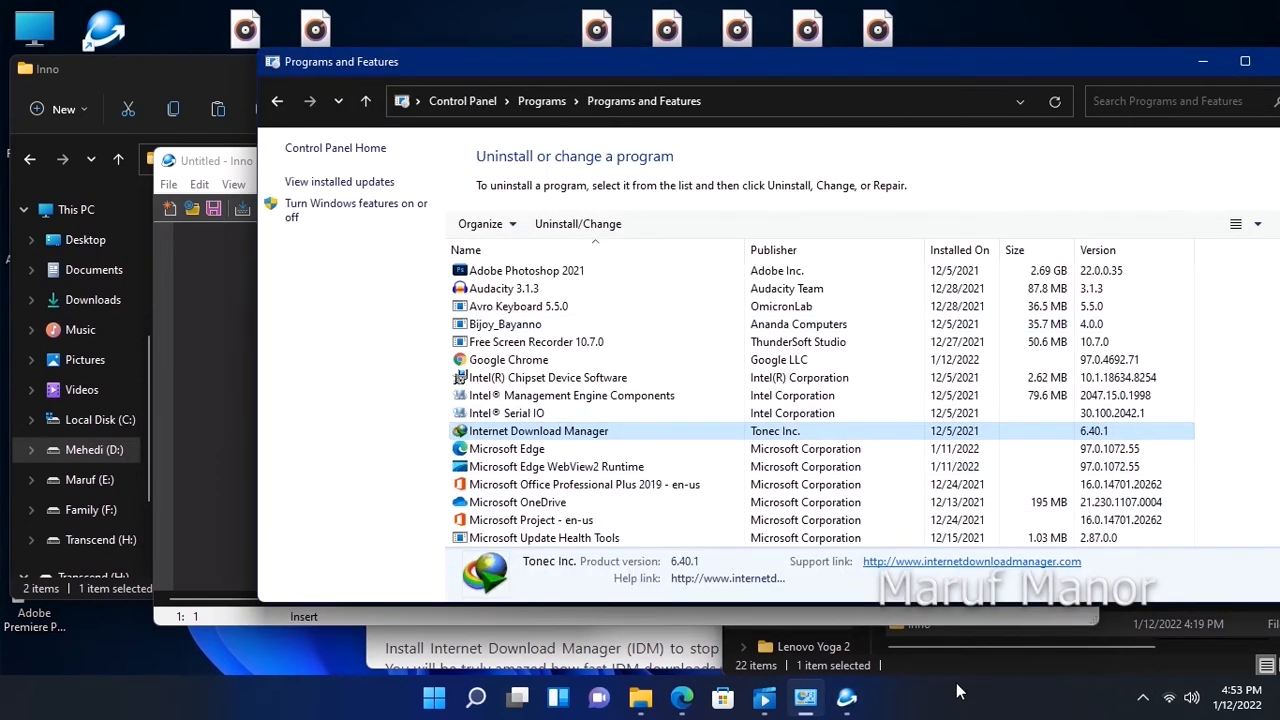
click(845, 698)
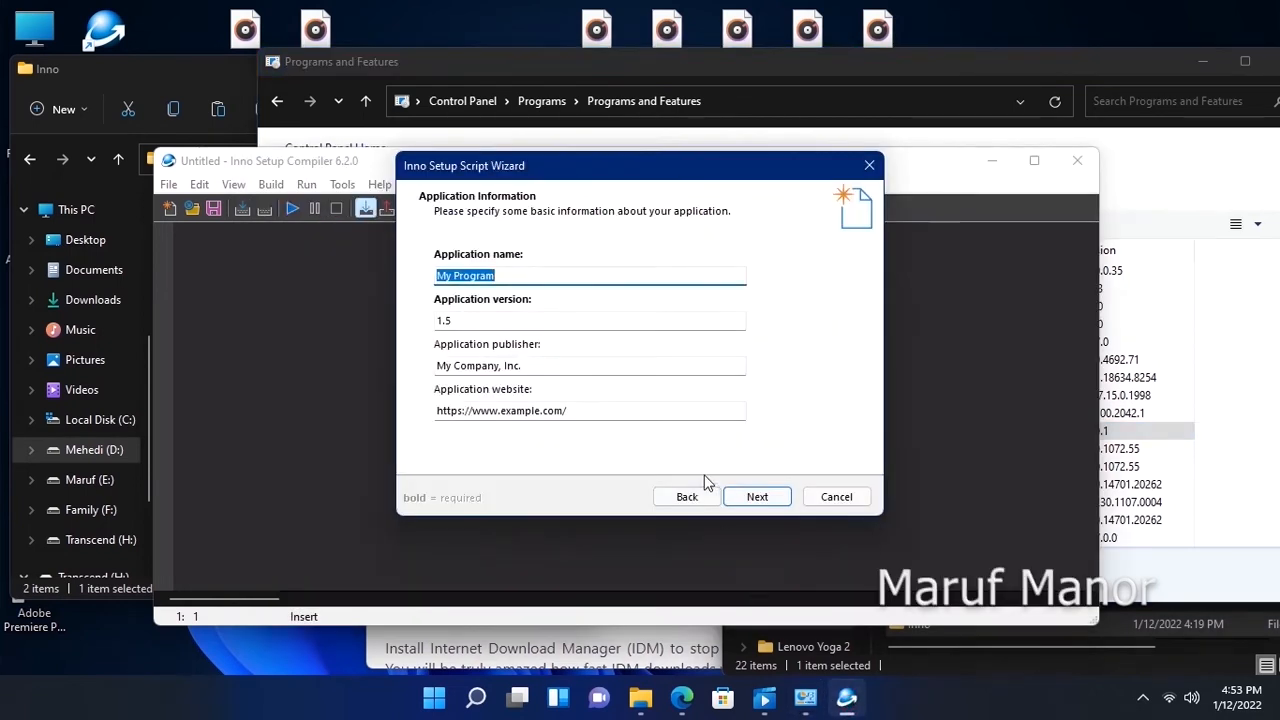
text(Internet Download Manager)
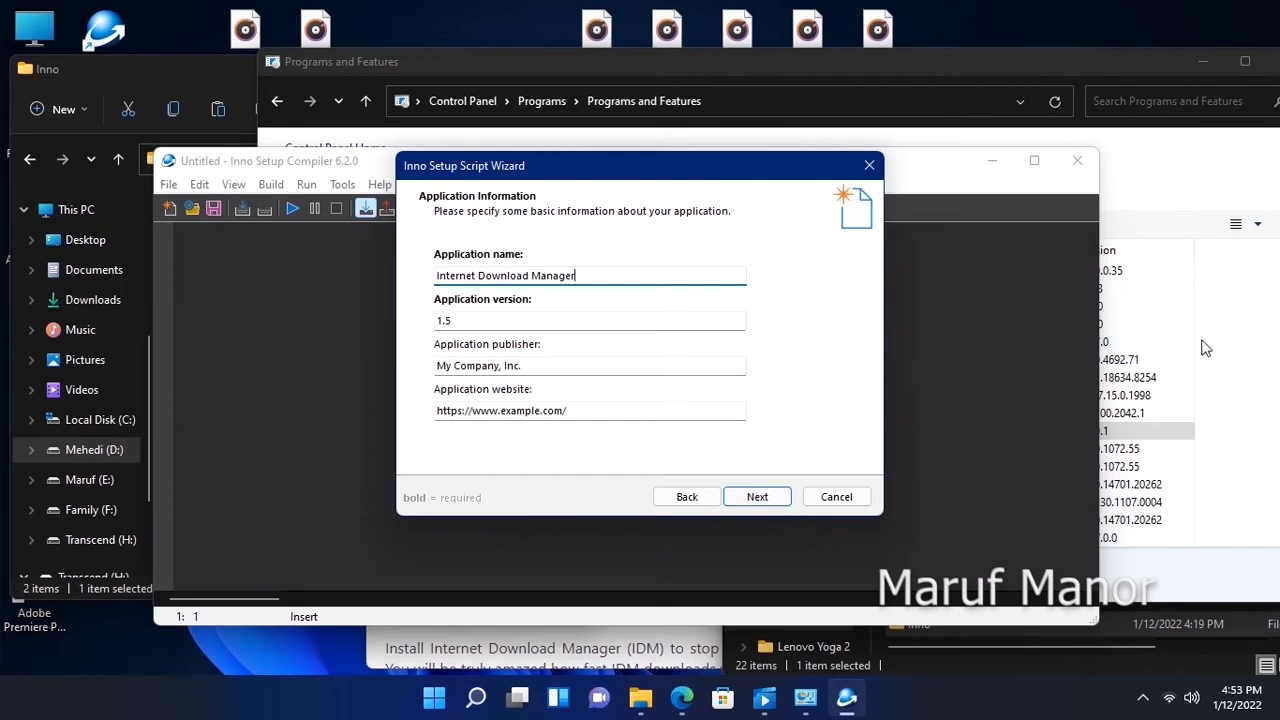
Step: Check the installed version in Programs and Features and set the application version to 6.40.1
click(1090, 82)
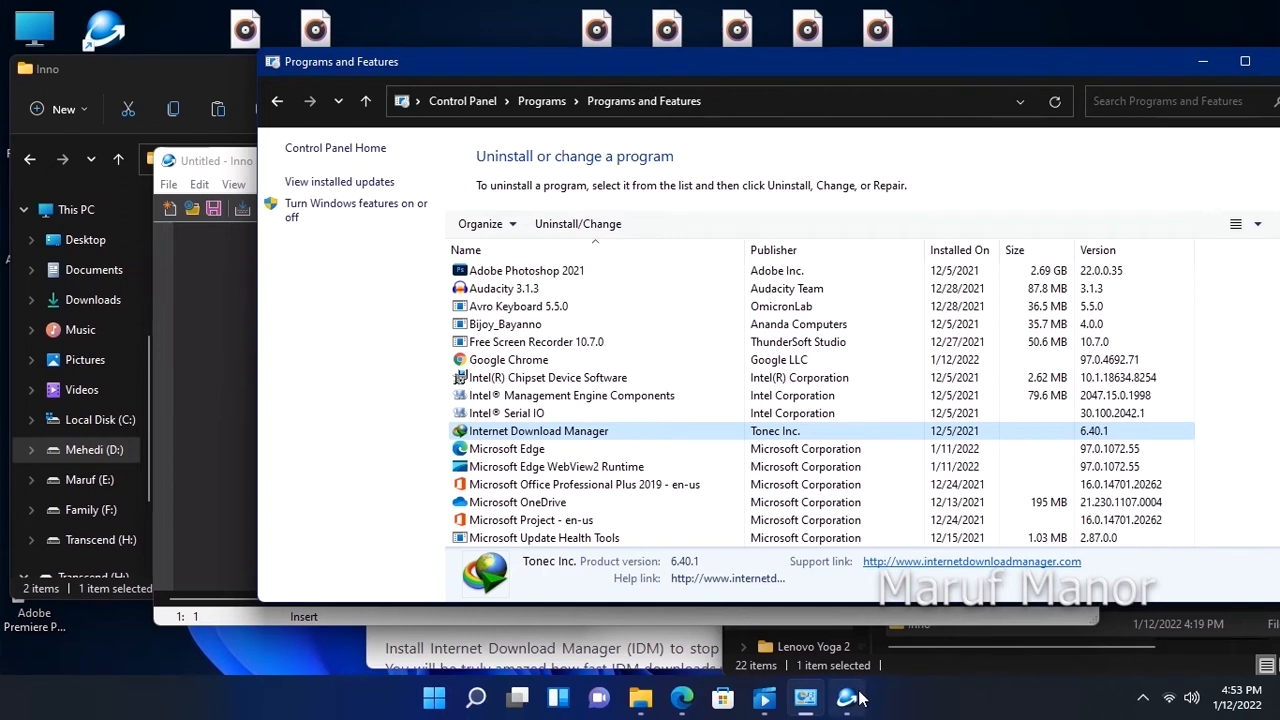
click(846, 697)
click(630, 323)
key(BackSpace)
key(BackSpace)
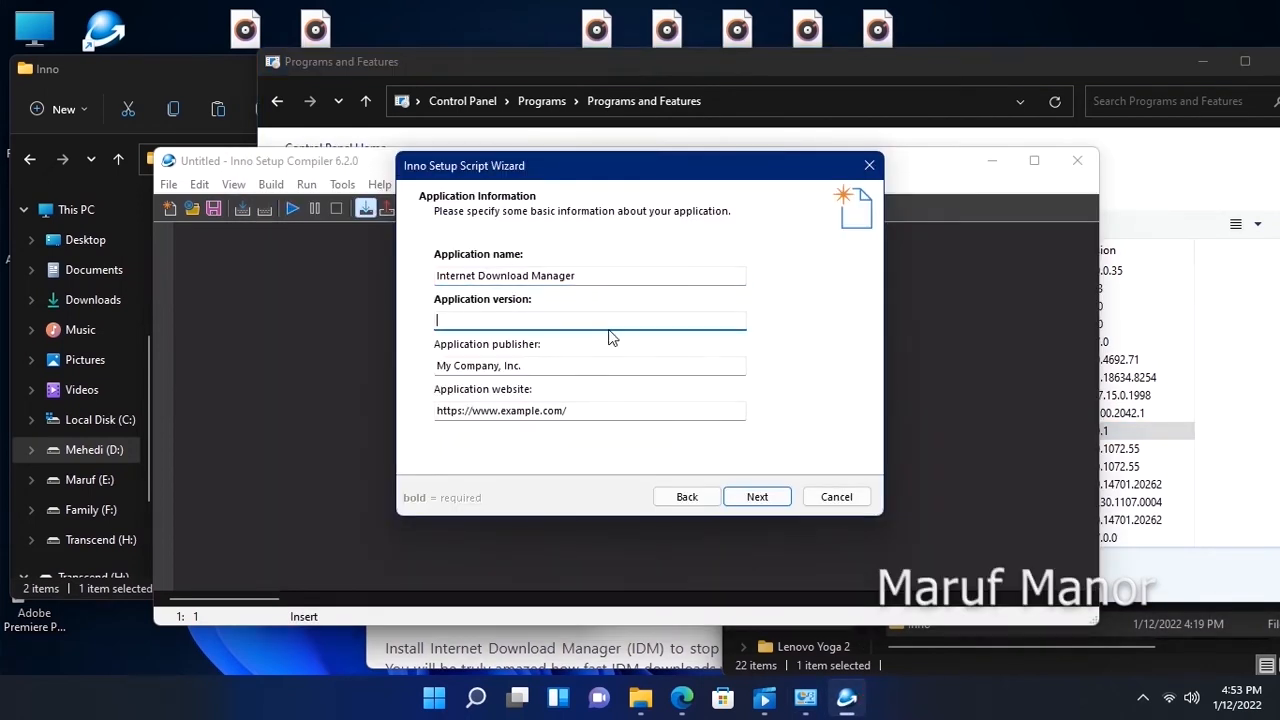
text(6.40.1)
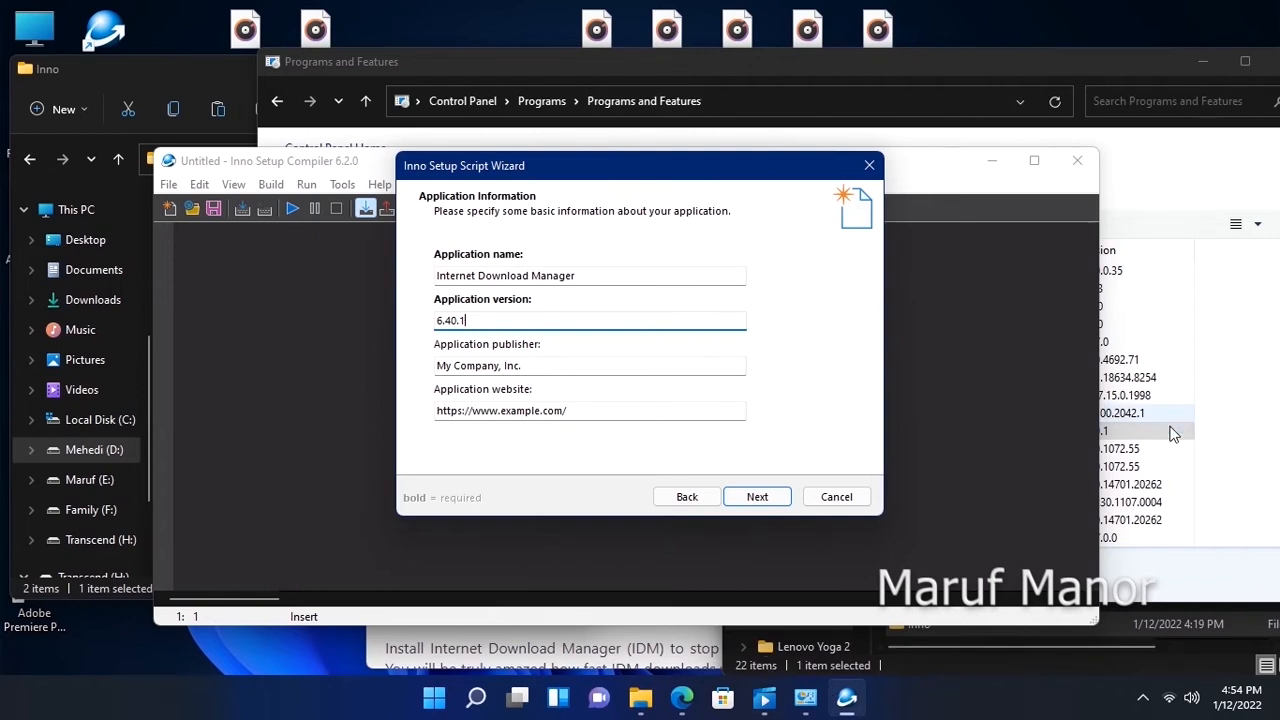
Step: Check the publisher in Programs and Features and set the application publisher to "Tonec, Inc."
click(1173, 433)
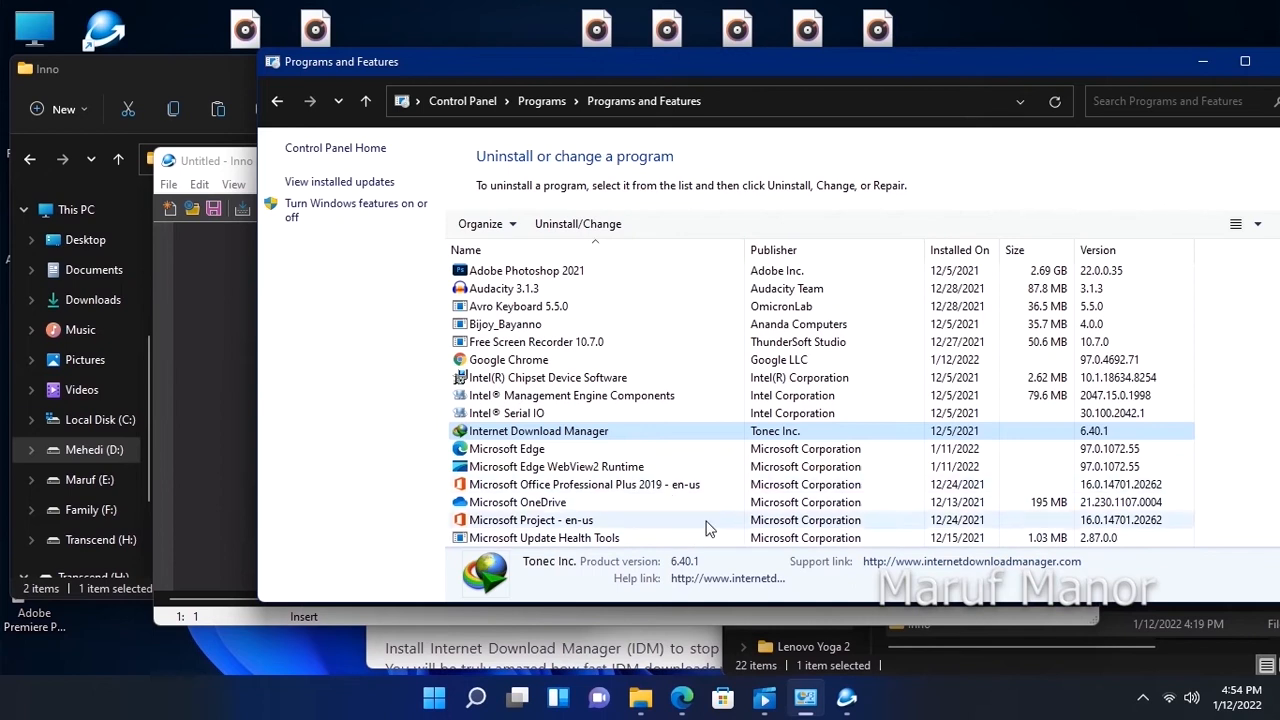
click(846, 697)
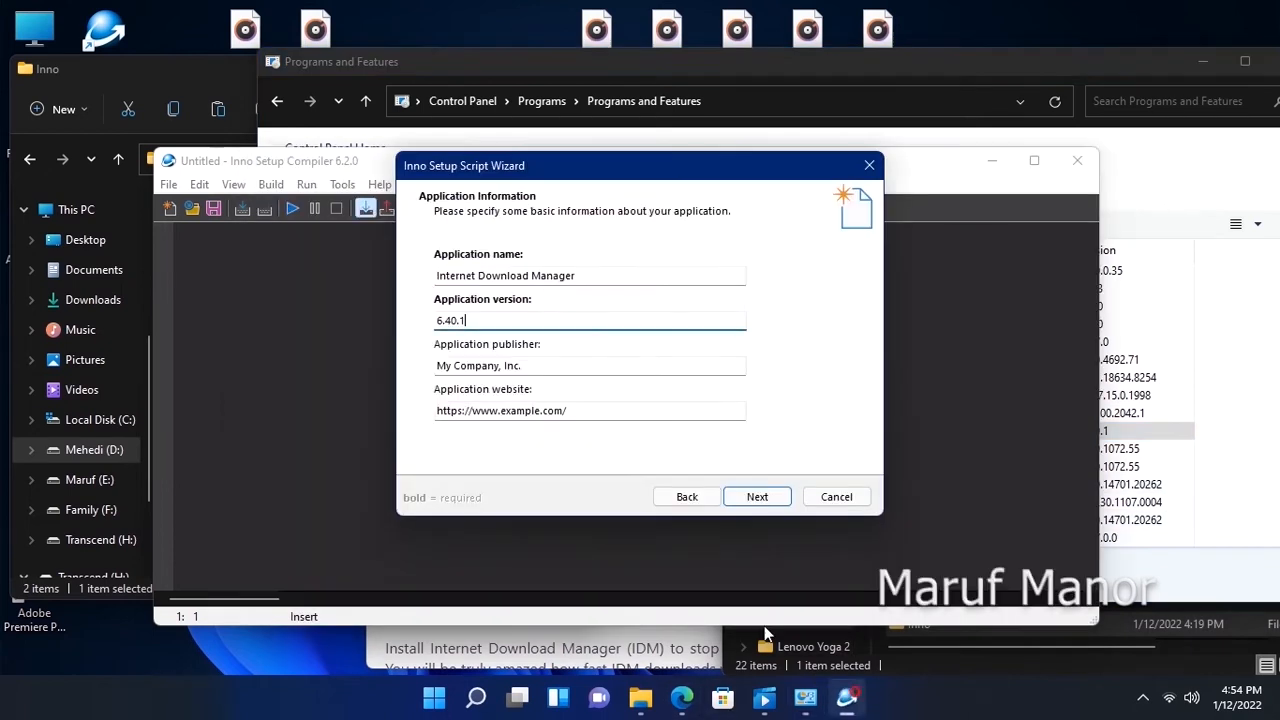
drag(499, 365, 432, 400)
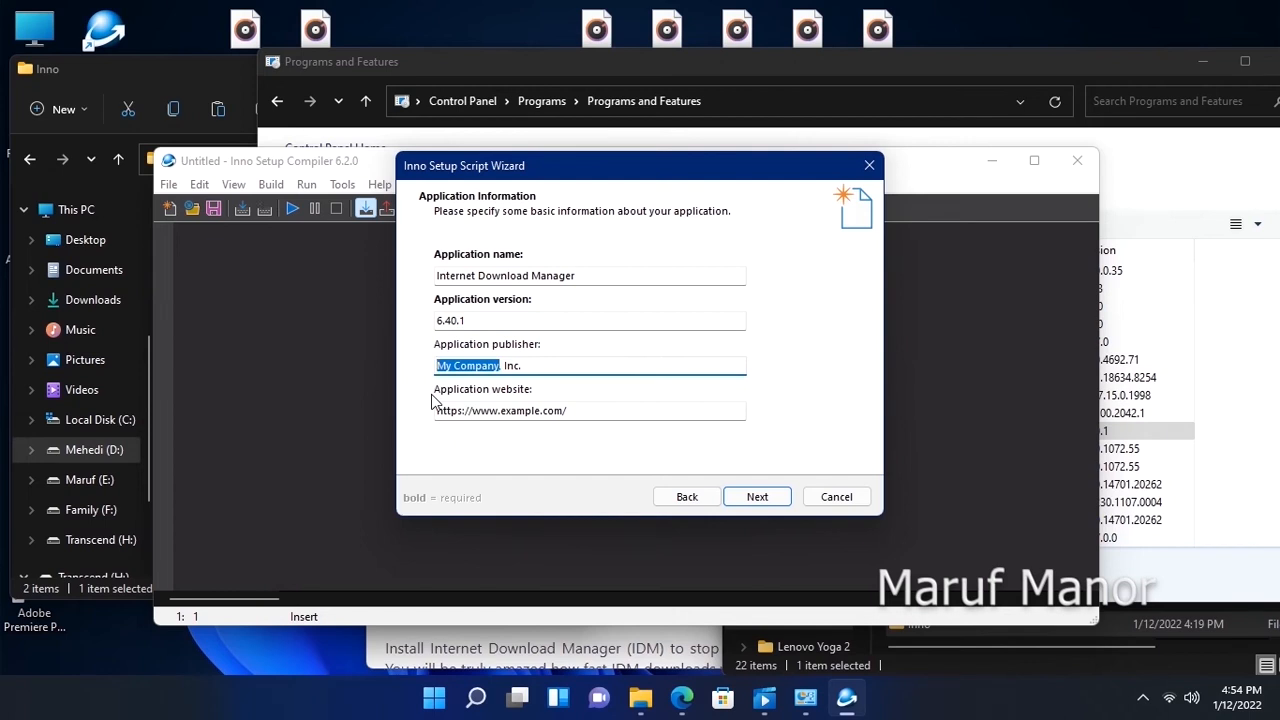
text(T)
text(oned)
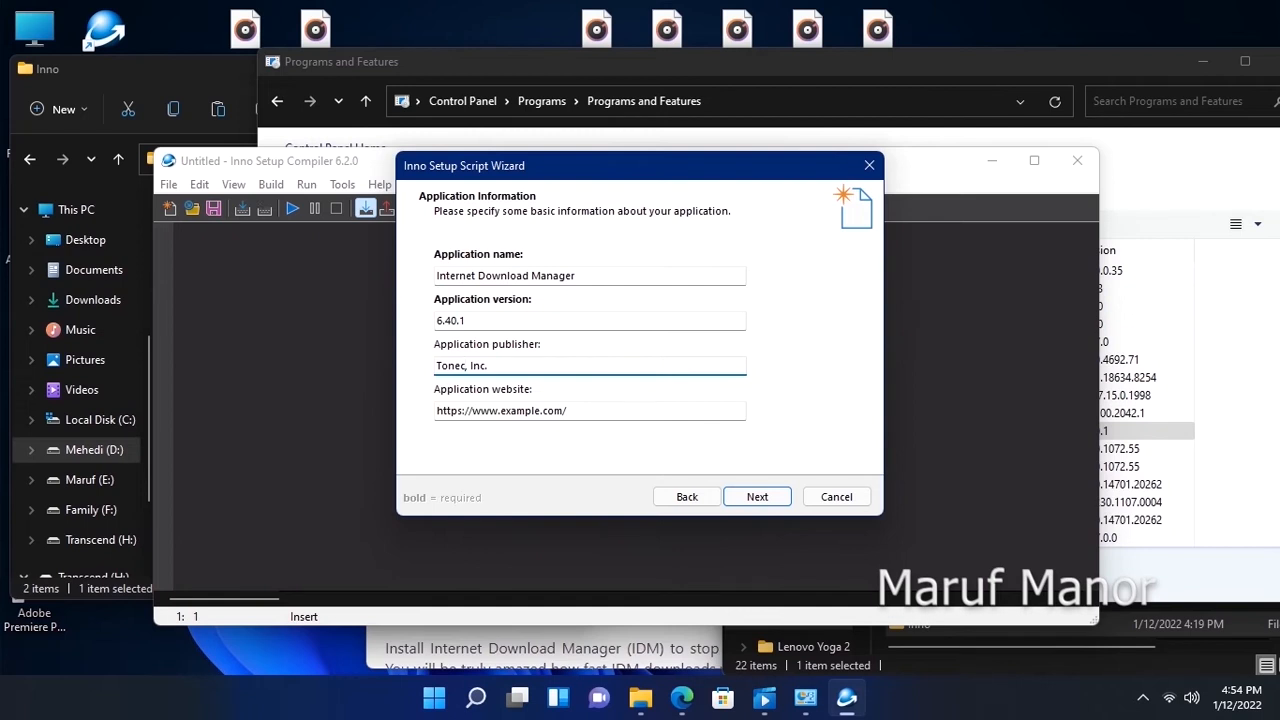
click(1165, 438)
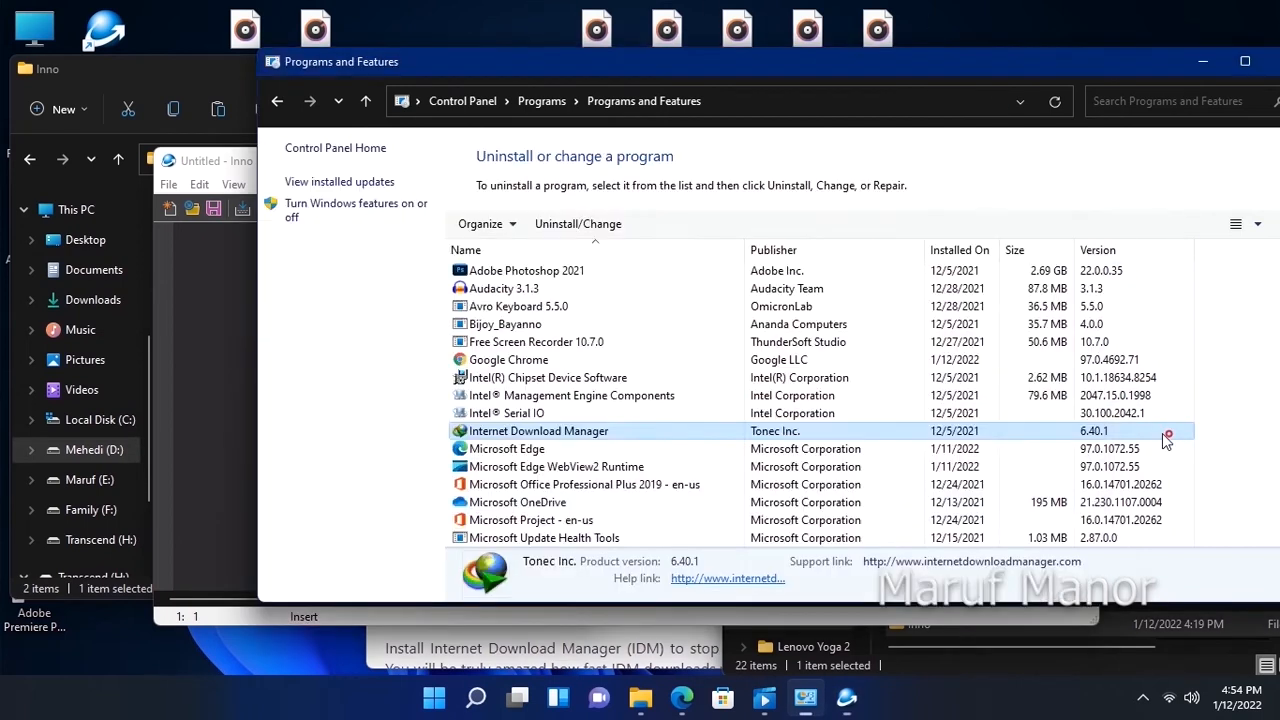
click(847, 702)
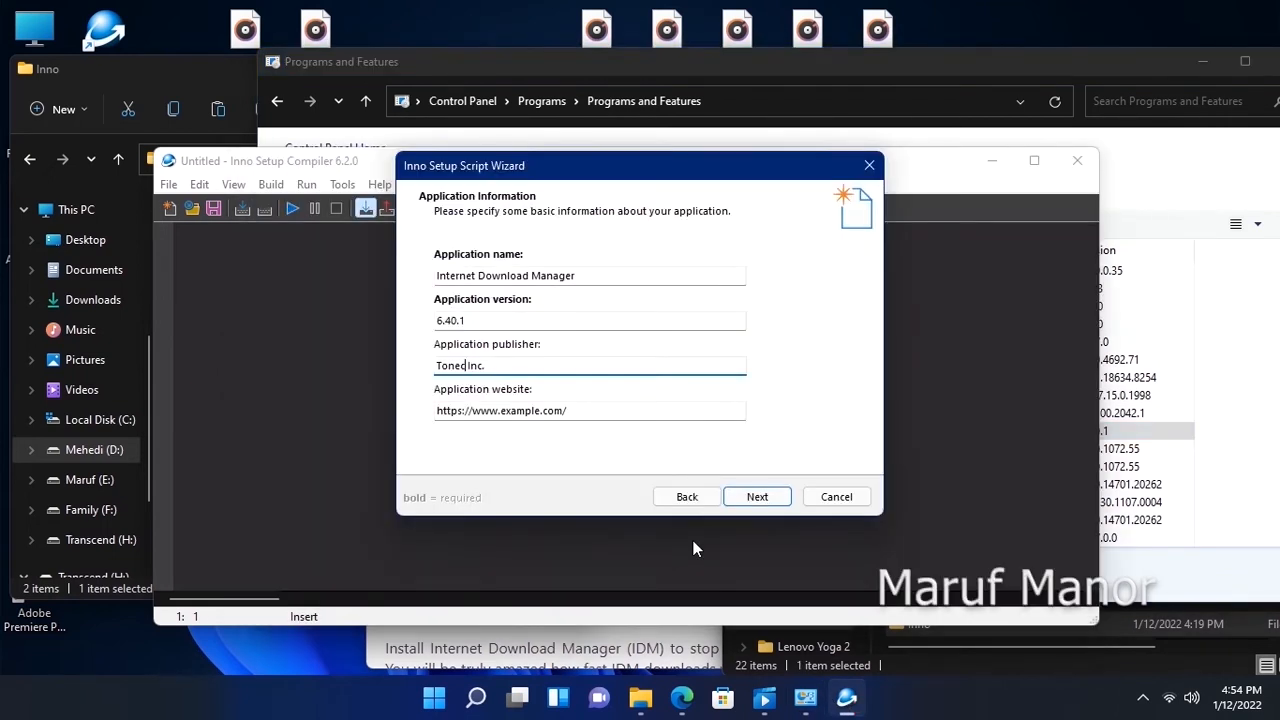
click(681, 697)
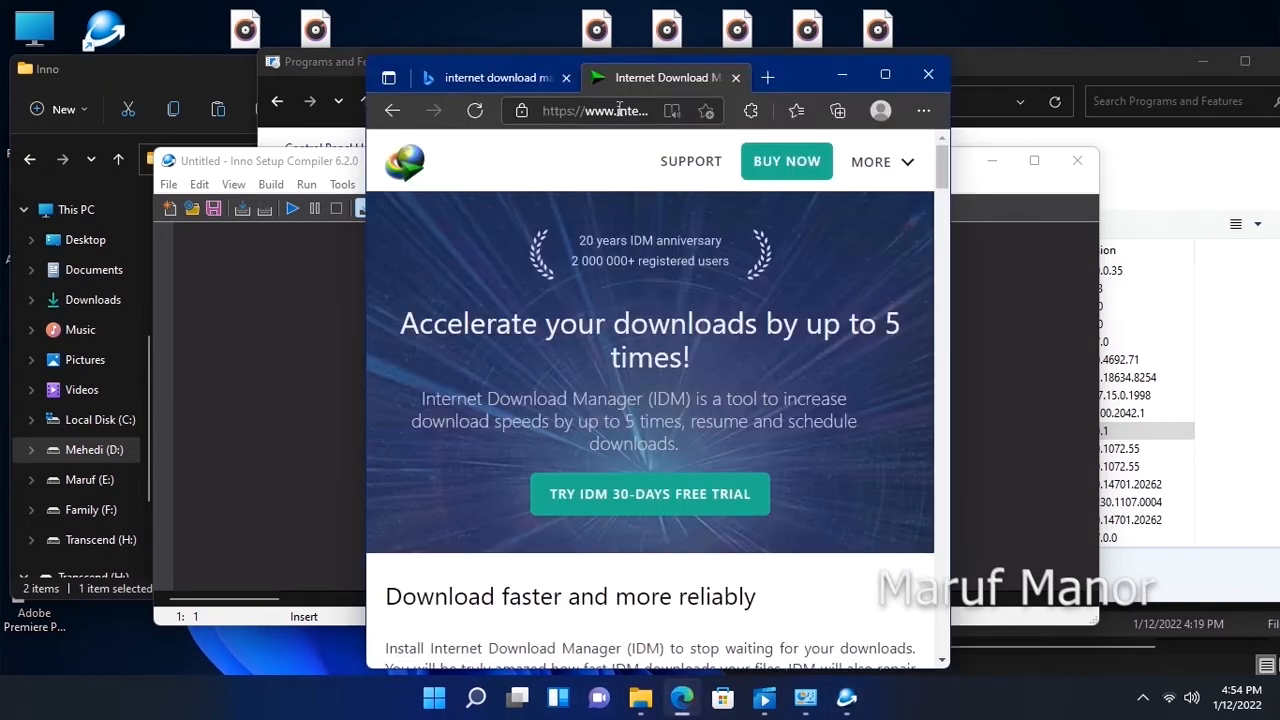
click(885, 75)
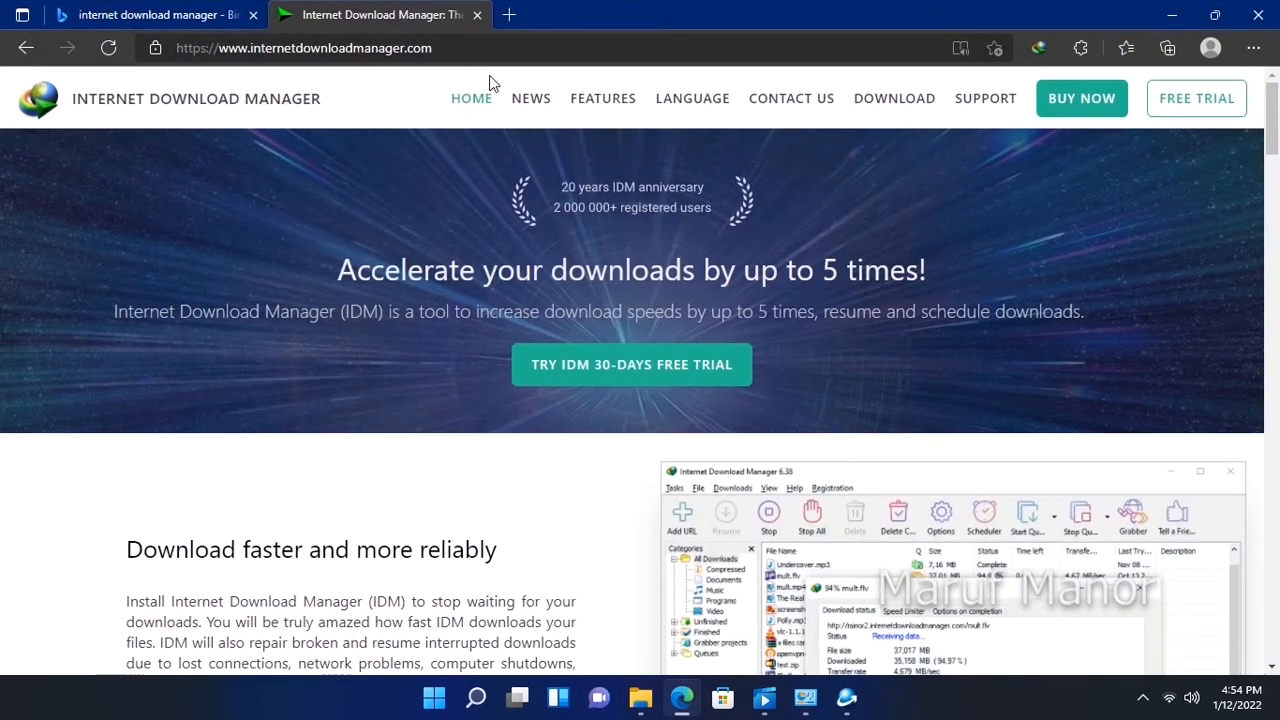
click(410, 47)
right_click(412, 48)
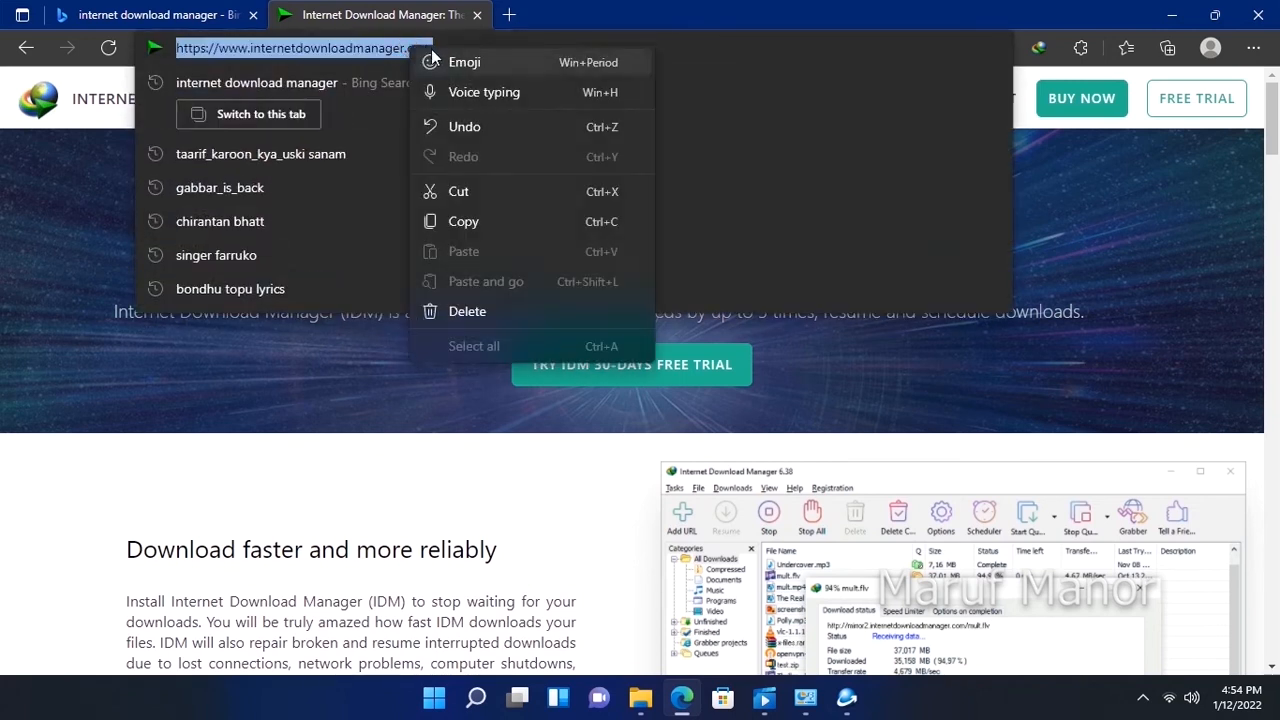
click(528, 222)
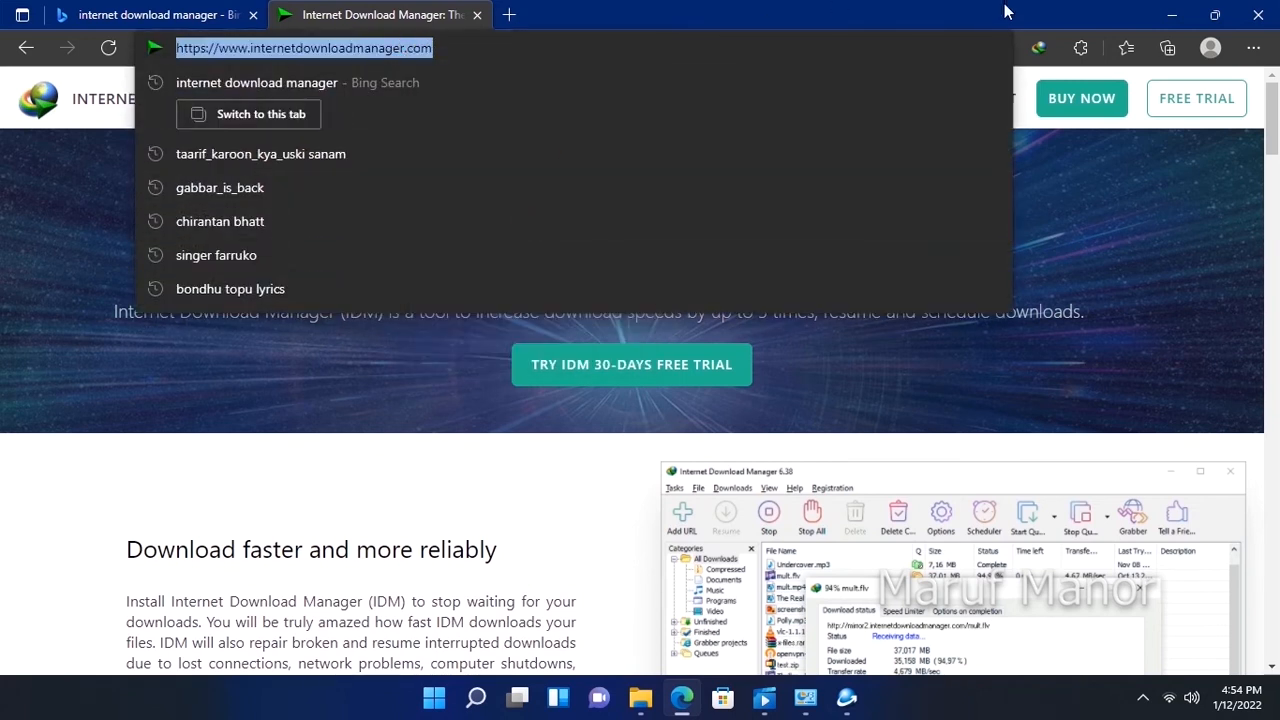
click(1214, 15)
click(562, 417)
key(ctrl+a)
key(ctrl+v)
click(752, 496)
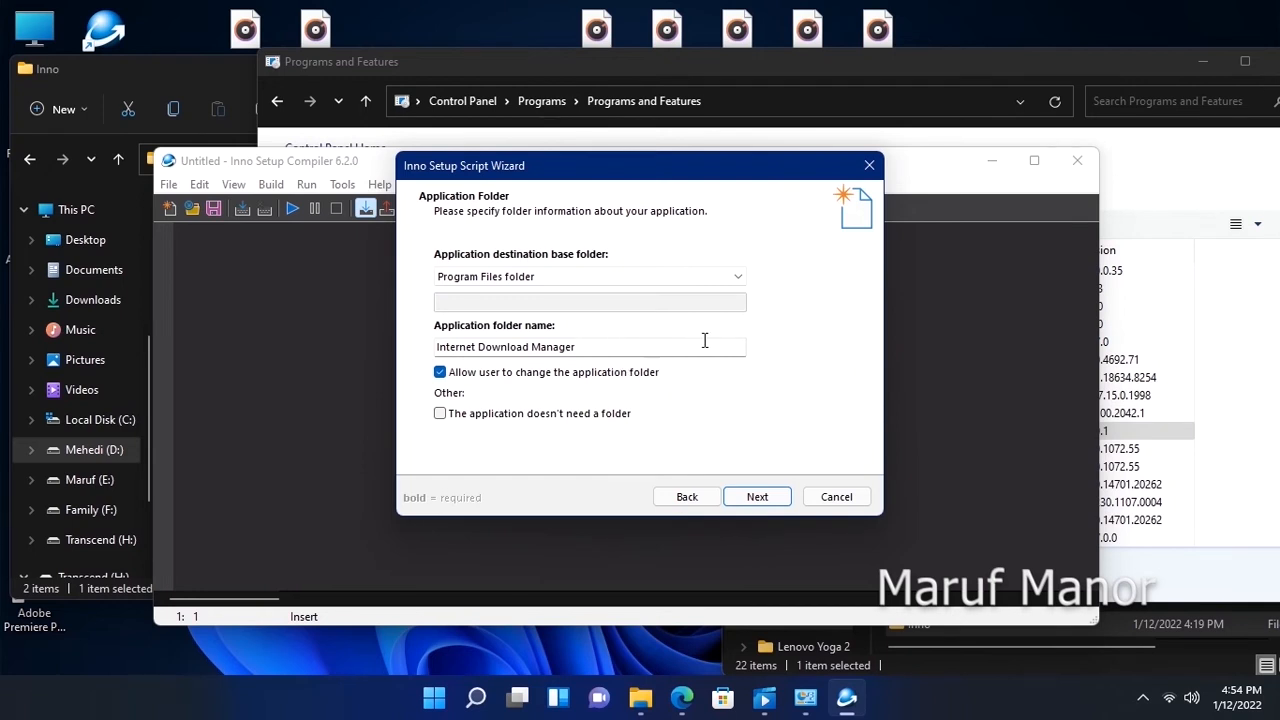
Step: Keep the Program Files folder as the destination base folder and accept Internet Download Manager as the application folder name
click(673, 283)
click(673, 290)
click(652, 301)
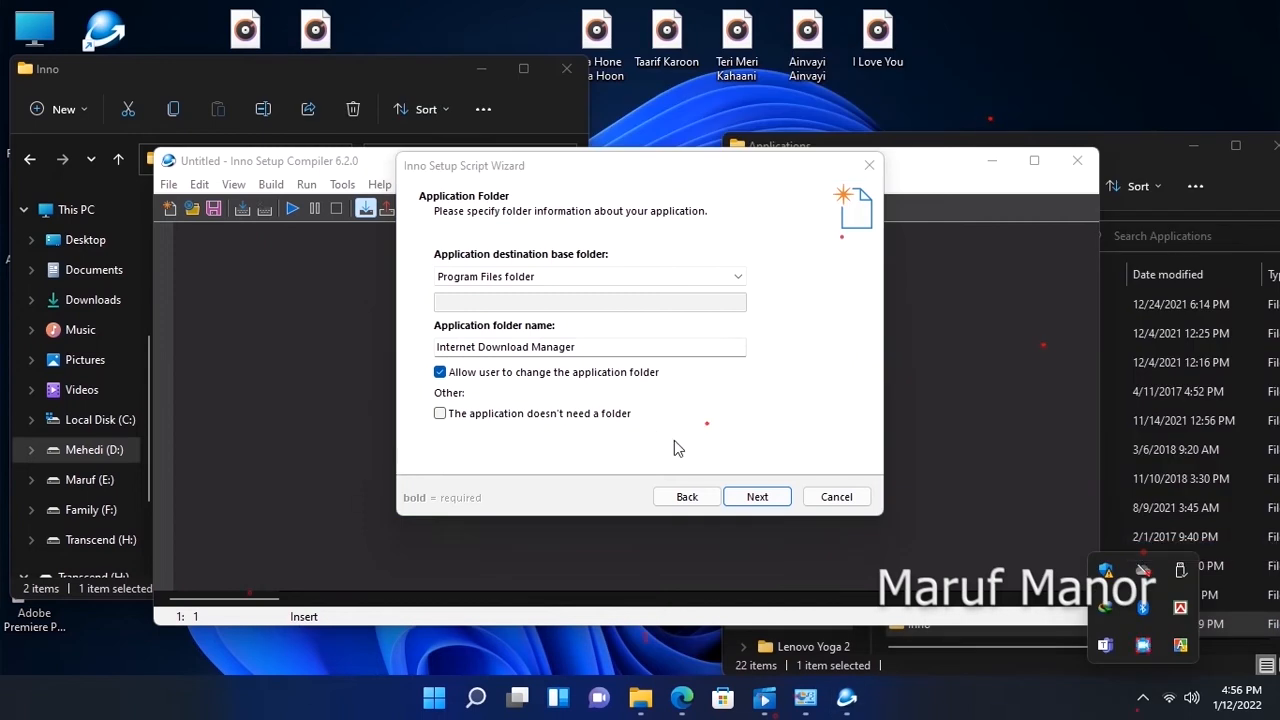
click(750, 498)
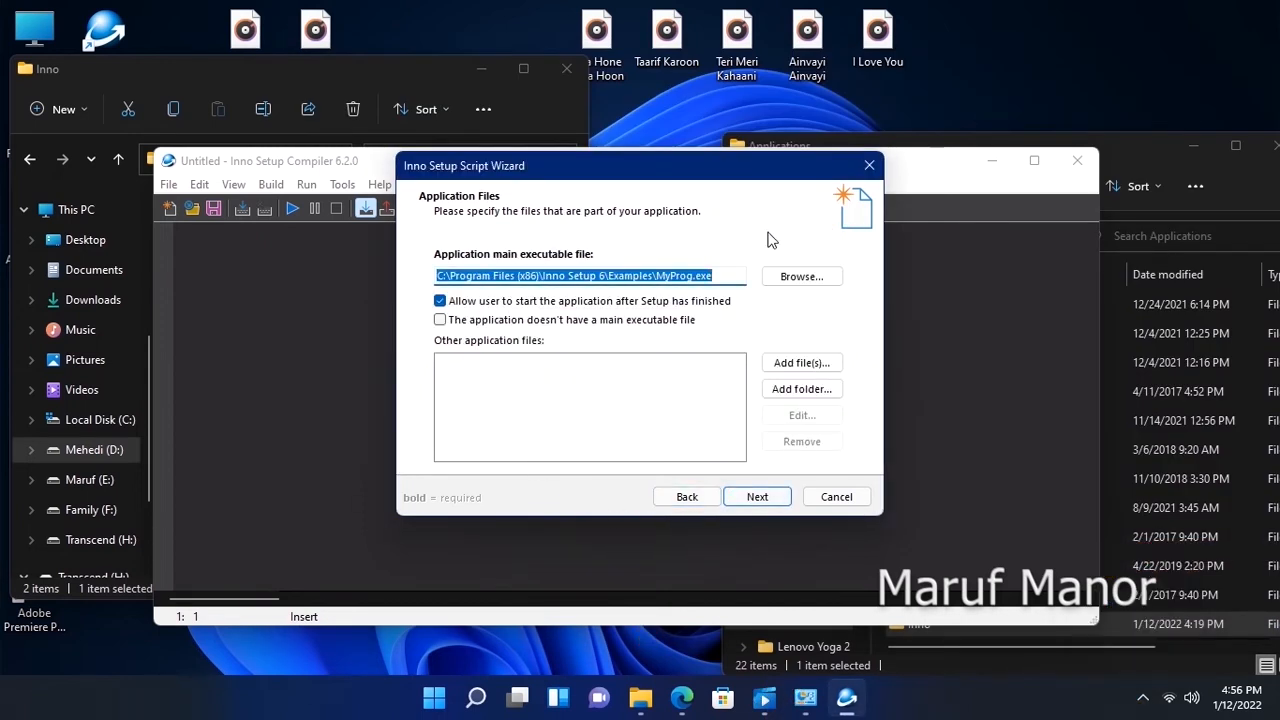
Step: Set the application main executable file to IDMan from C:\Program Files (x86)\Internet Download Manager
click(787, 278)
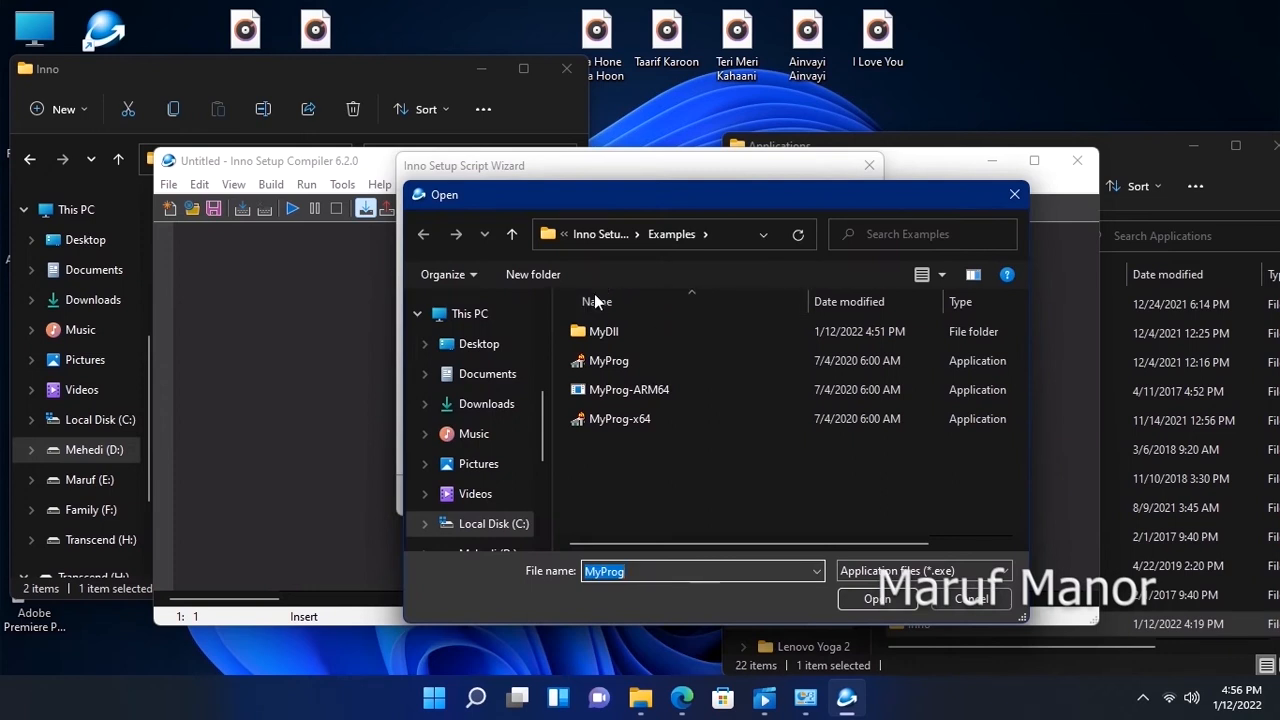
click(503, 530)
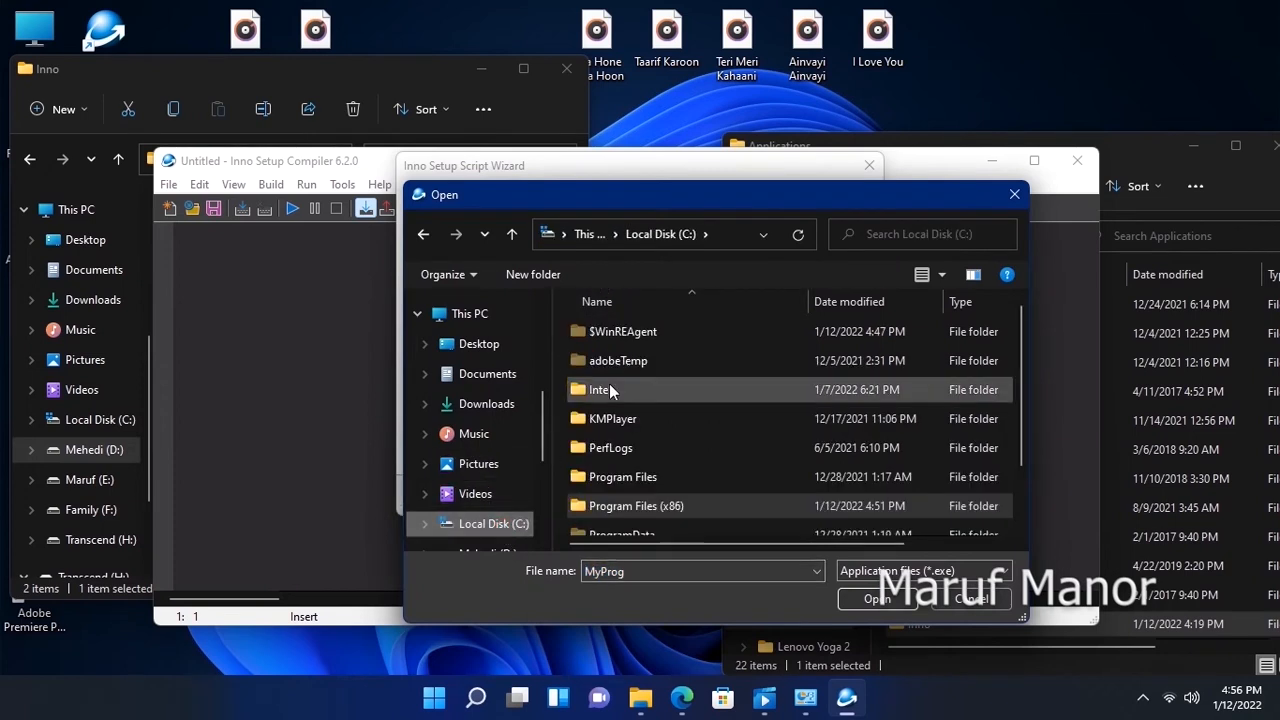
double_click(605, 508)
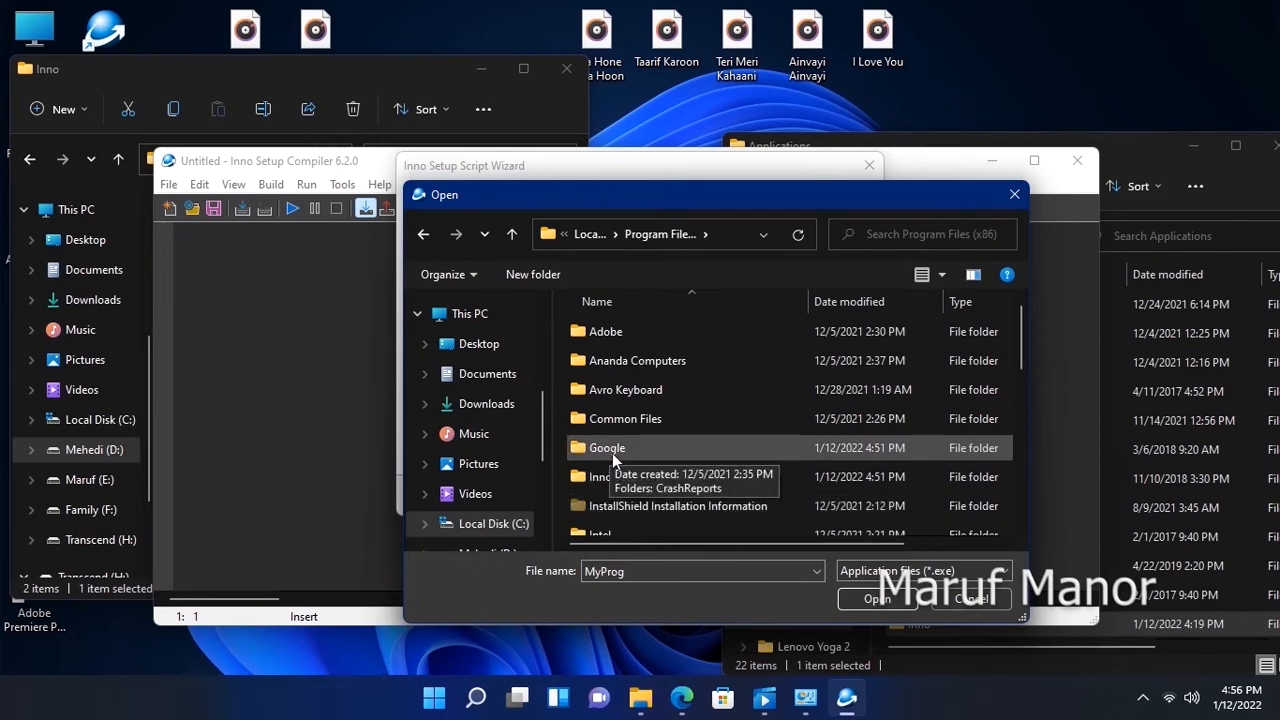
scroll(612, 453, down, 1)
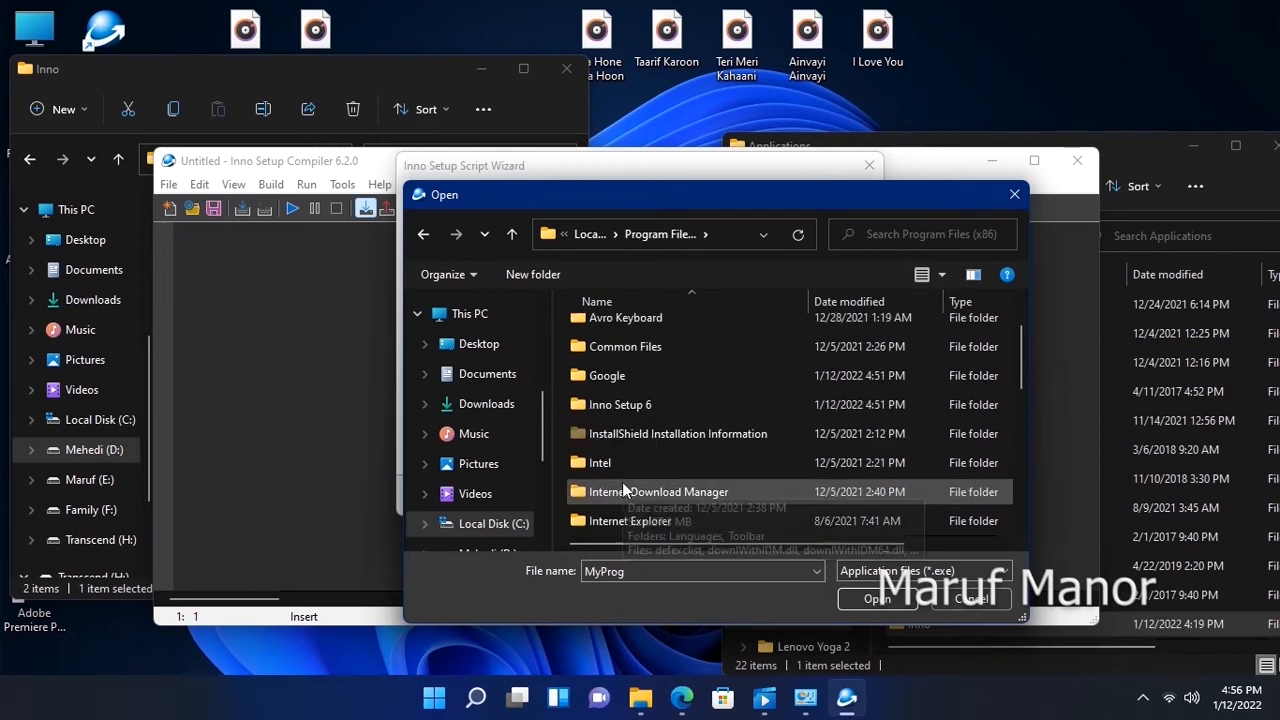
double_click(620, 494)
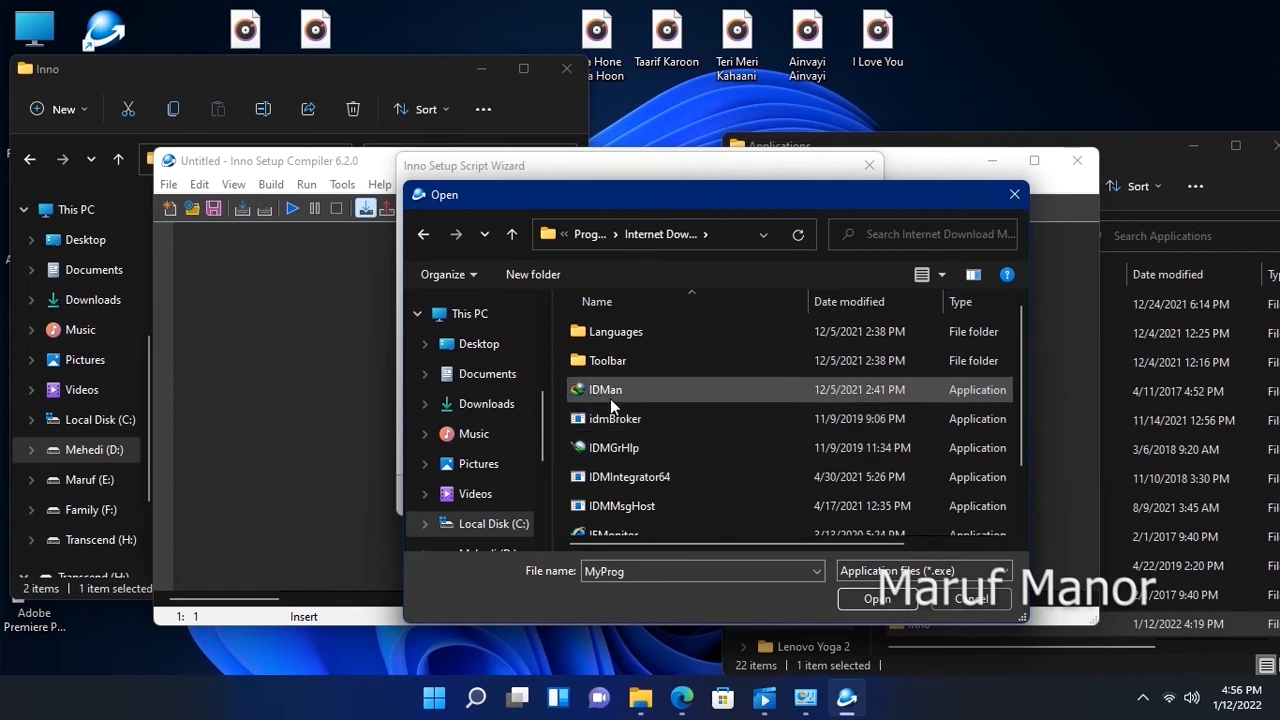
drag(665, 547, 620, 559)
scroll(712, 445, down, 1)
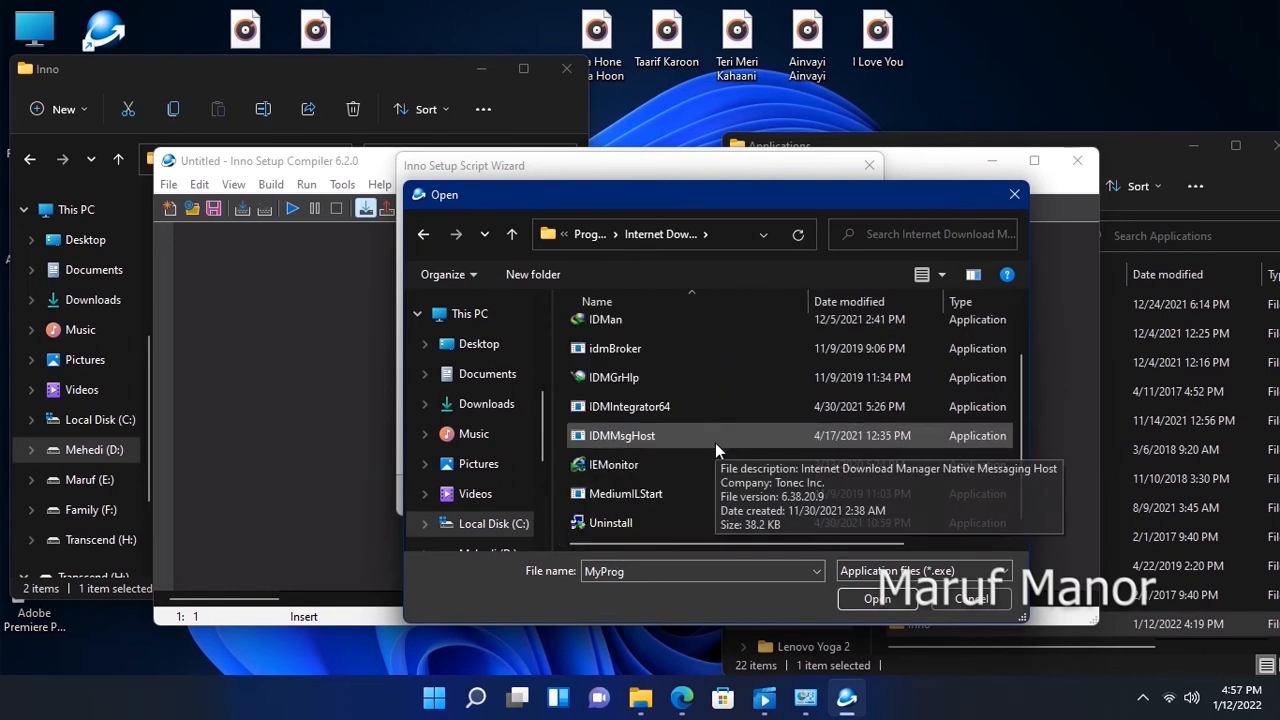
scroll(720, 445, up, 1)
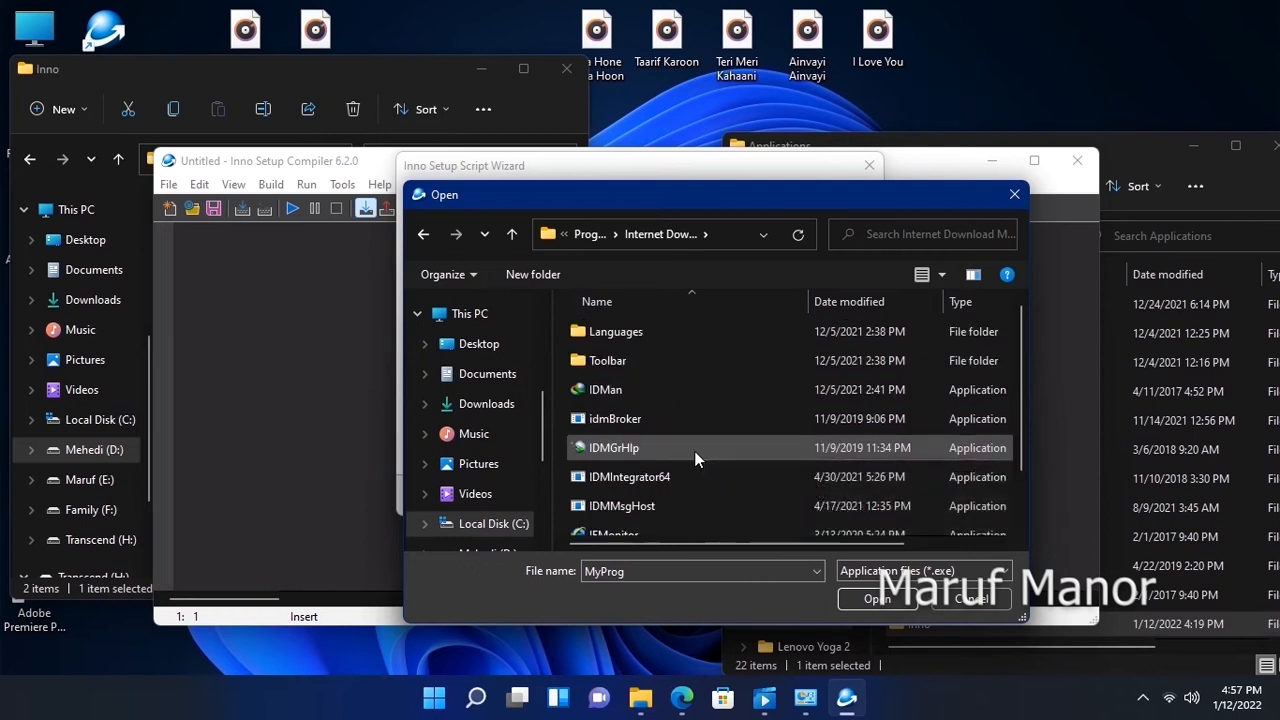
click(616, 386)
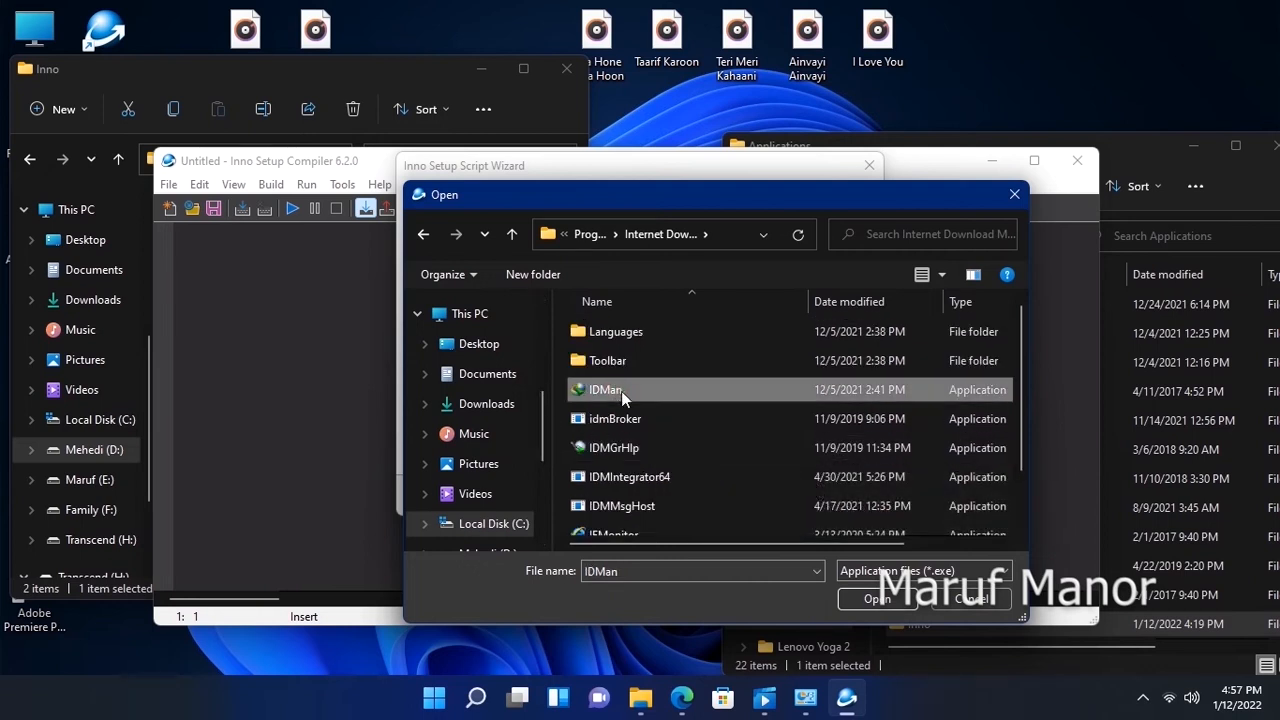
click(846, 603)
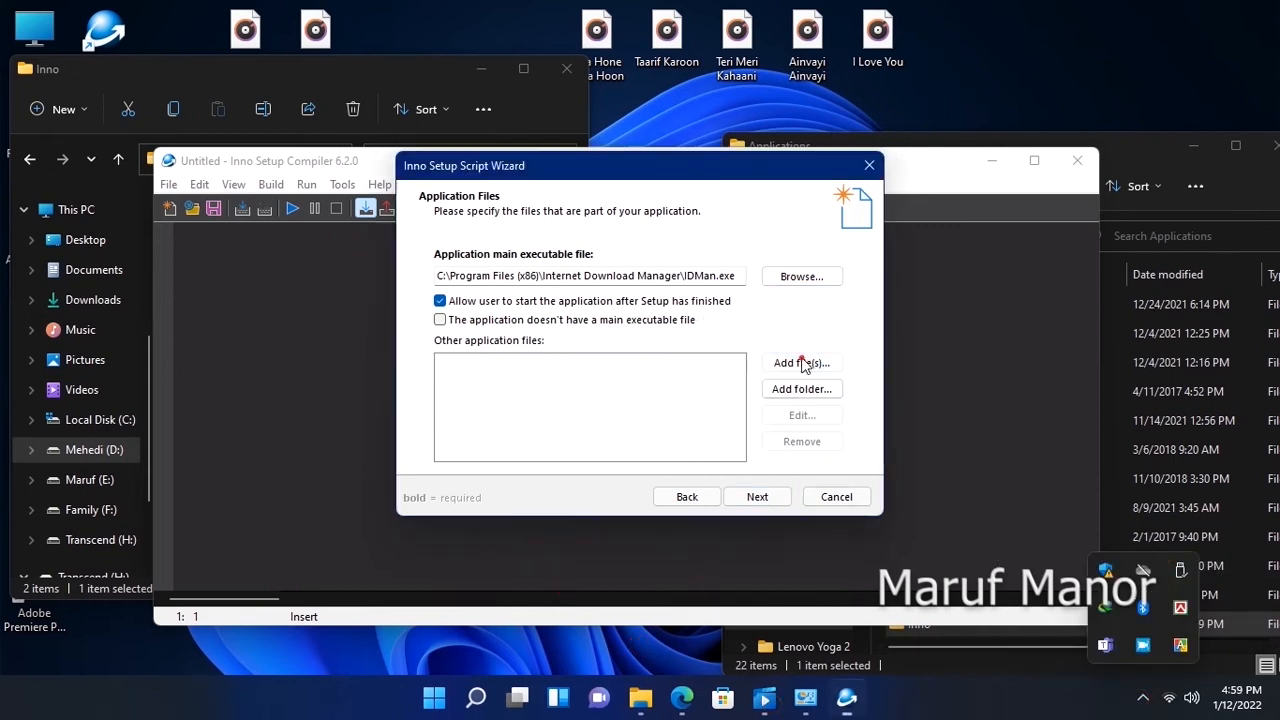
Step: Add all files from the Internet Download Manager program folder as other application files and continue to the file association settings
click(806, 362)
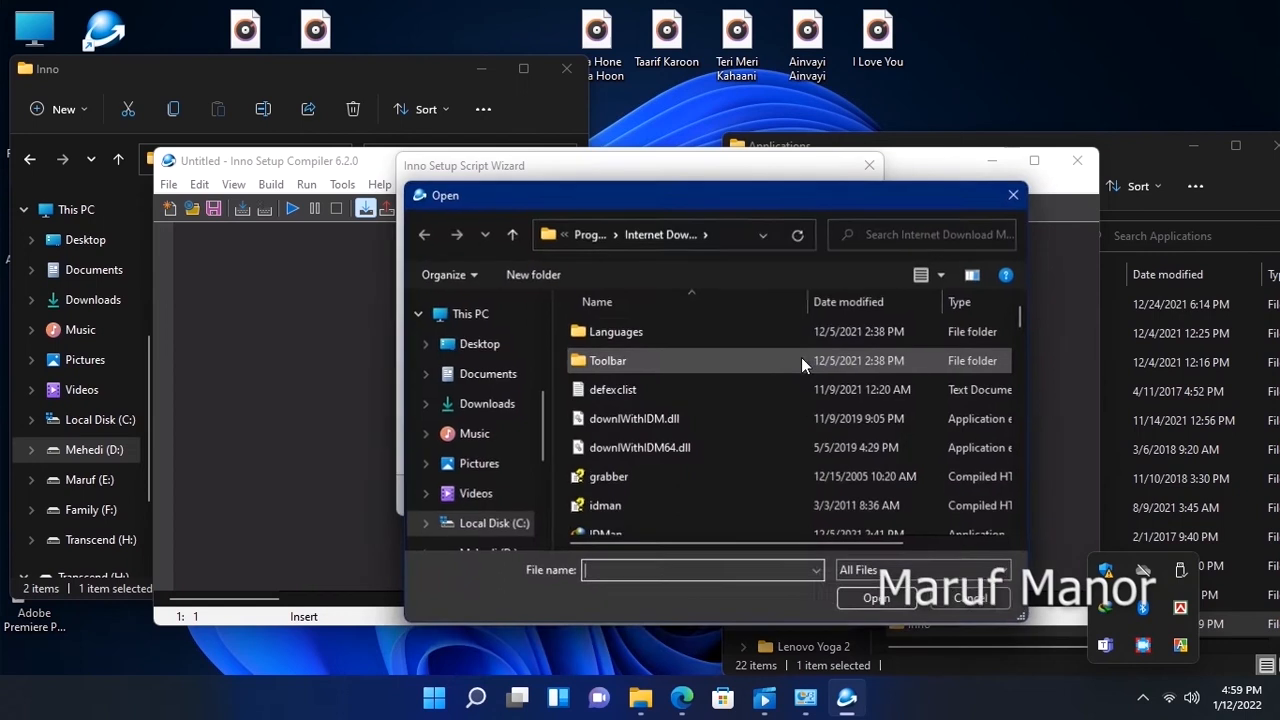
click(705, 421)
scroll(693, 415, down, 10)
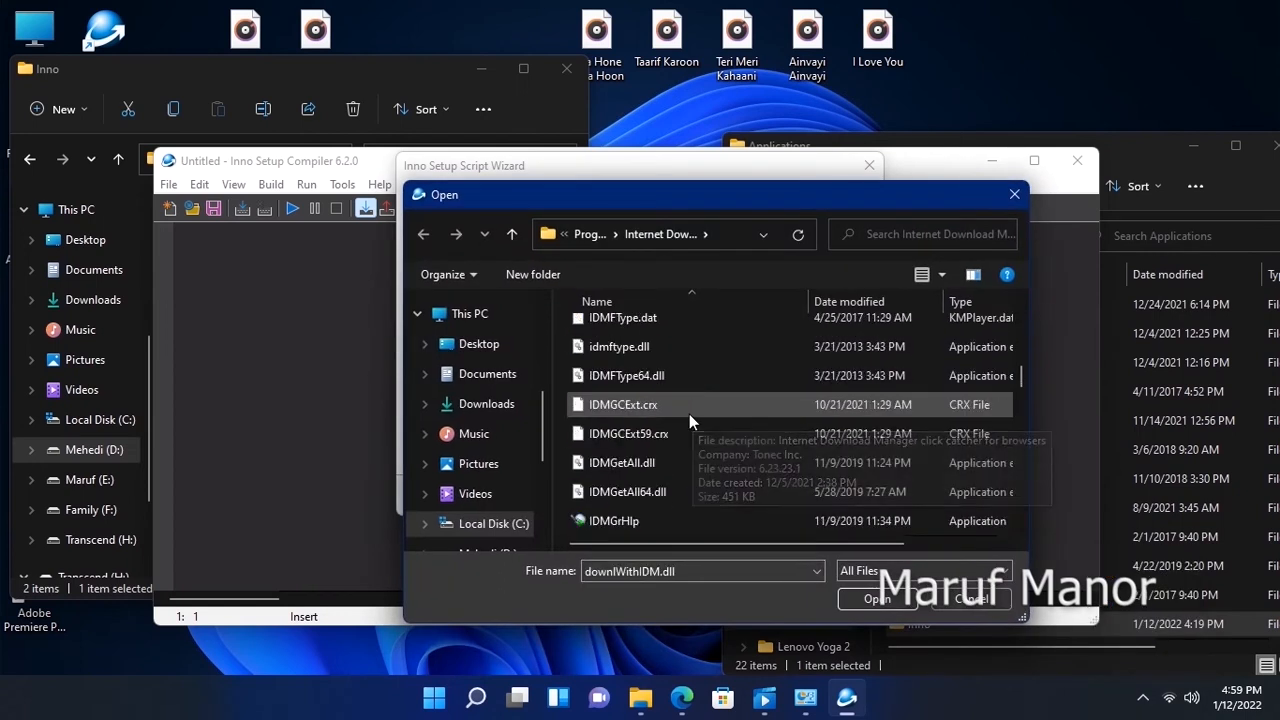
scroll(690, 418, down, 6)
scroll(687, 420, up, 4)
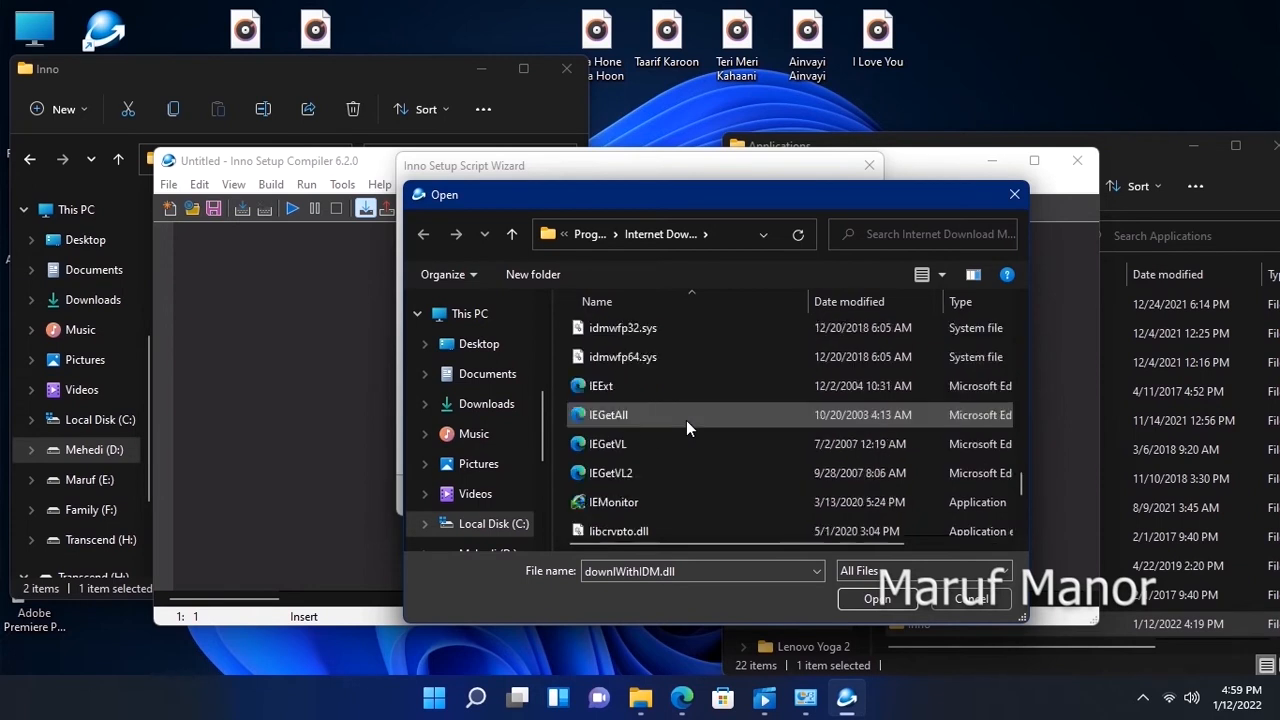
scroll(688, 420, up, 5)
key(ctrl+a)
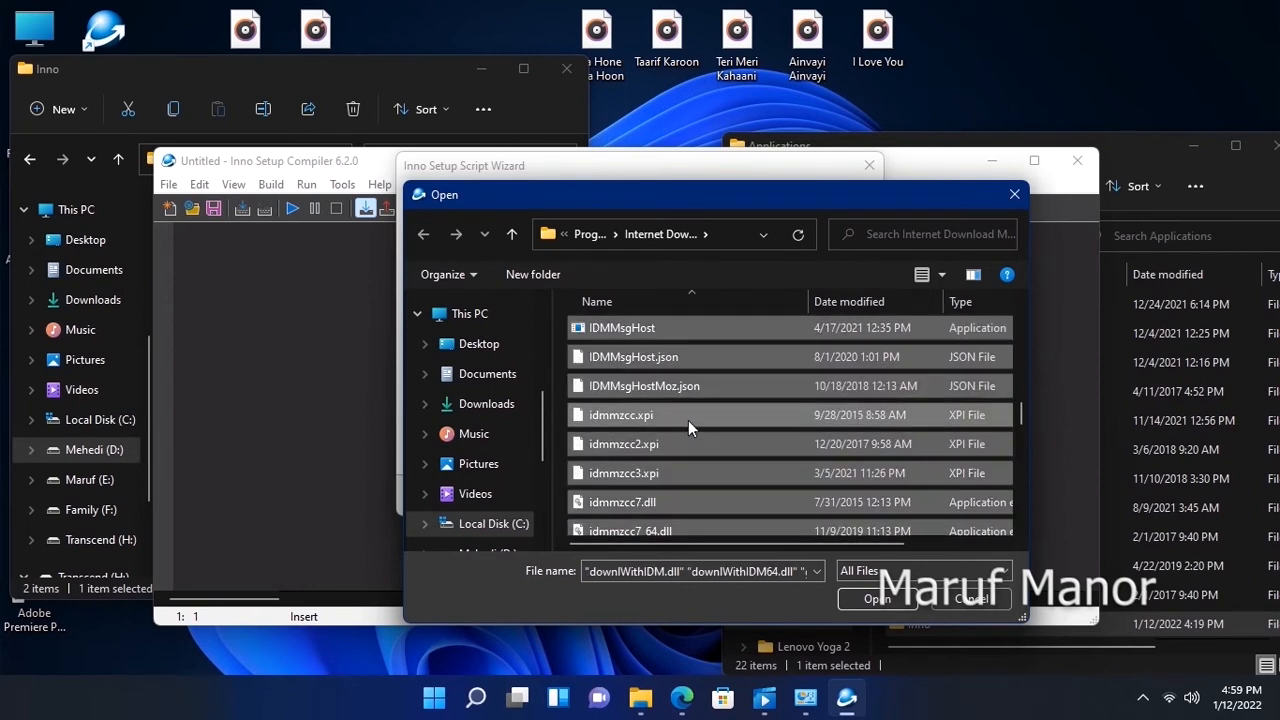
click(870, 598)
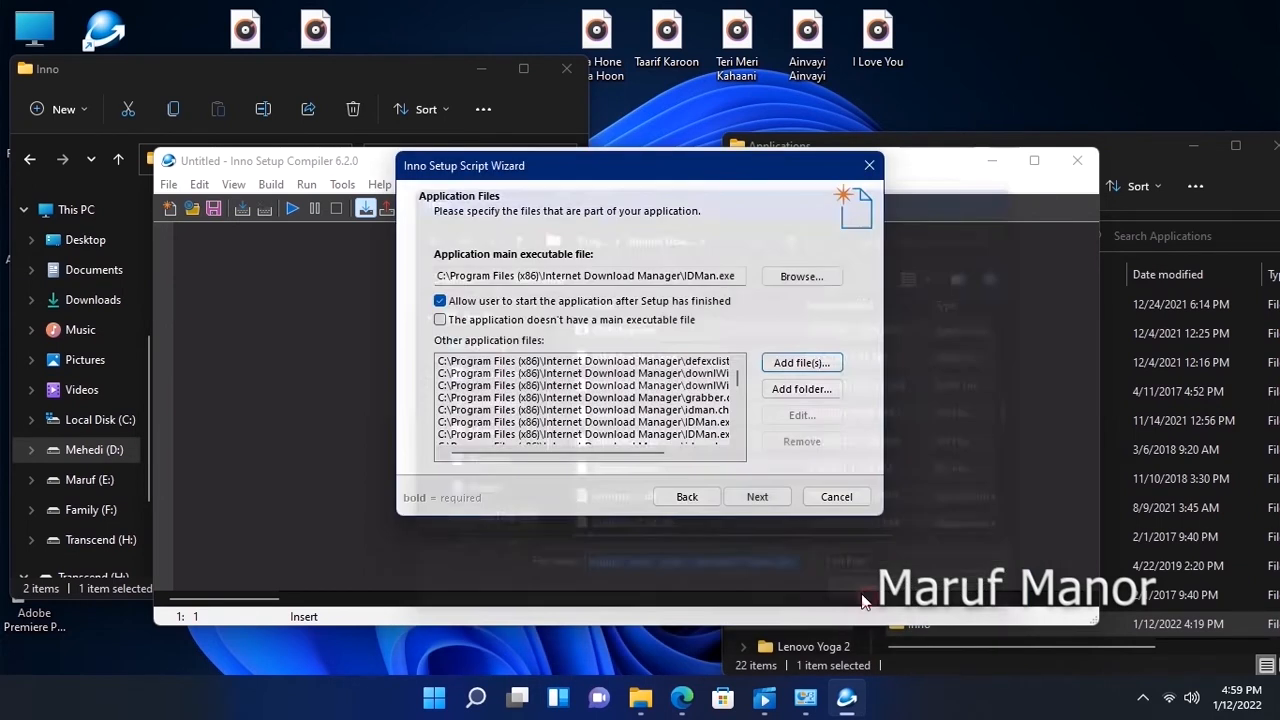
click(758, 497)
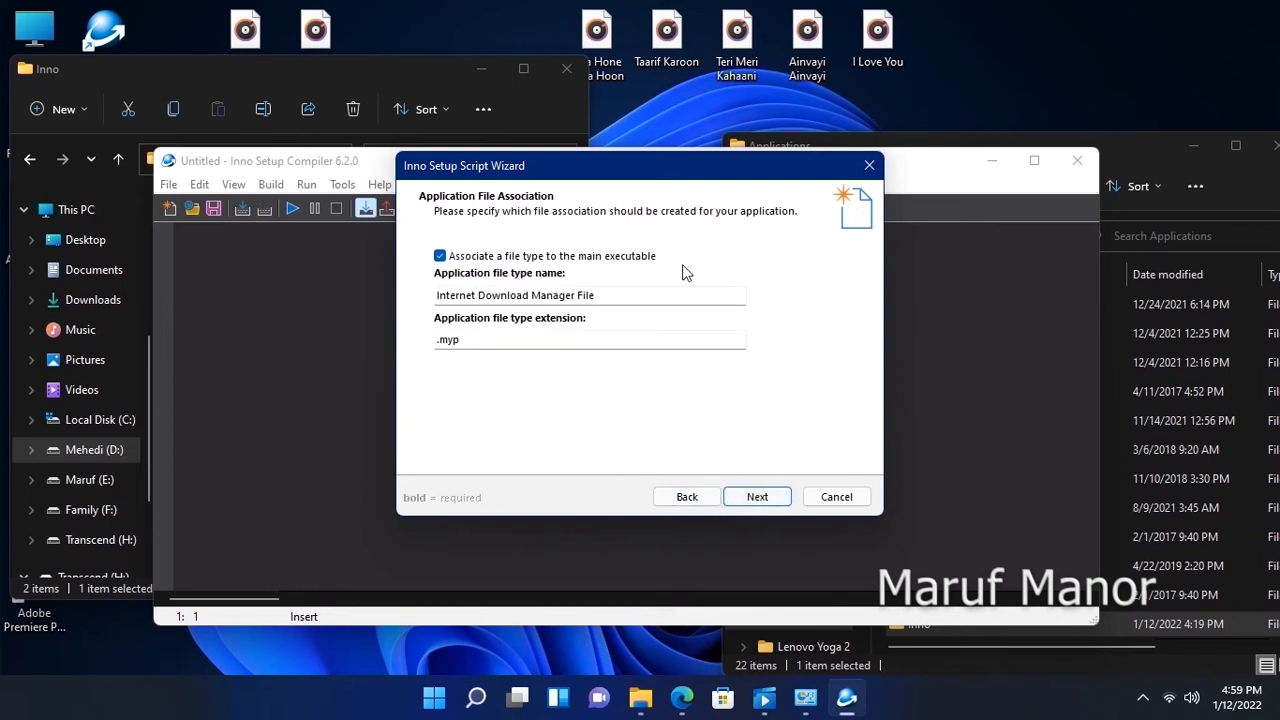
Step: Set the application file type extension to .exe and continue to the shortcut settings
click(469, 339)
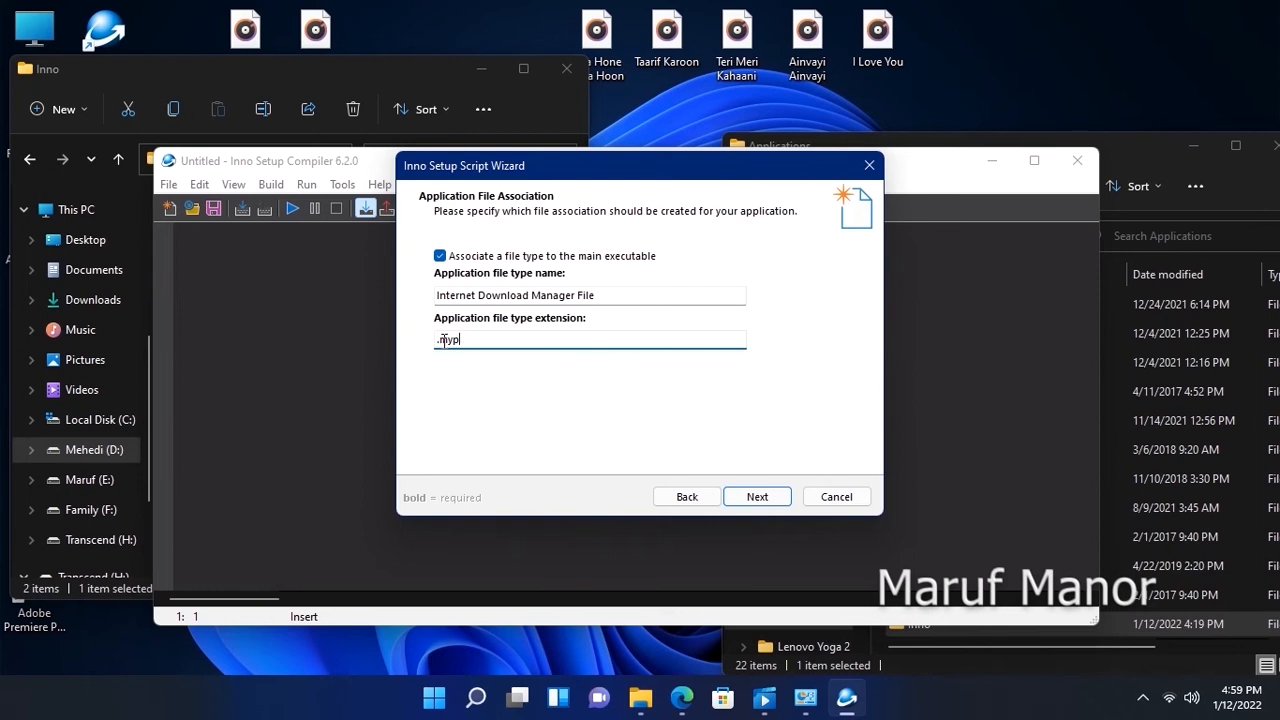
double_click(443, 340)
text(.exe)
click(756, 497)
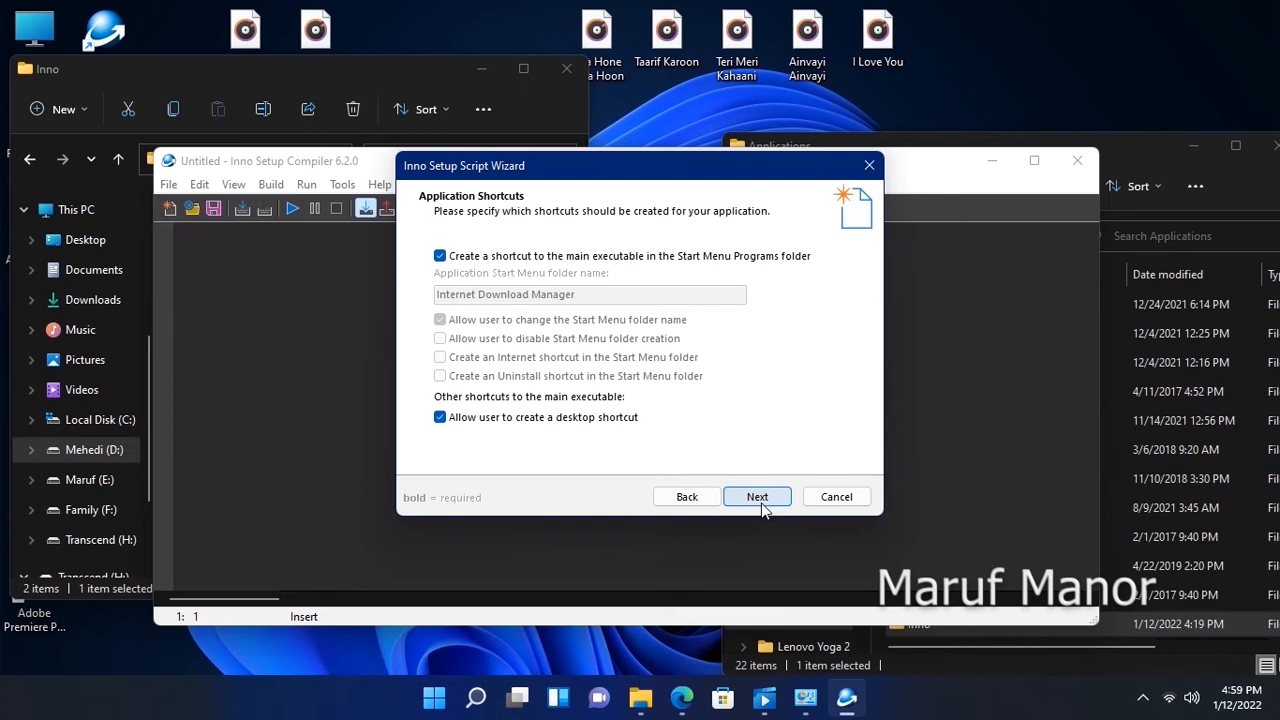
Step: Accept the default shortcuts, blank documentation files, administrative install mode and English setup language
click(761, 505)
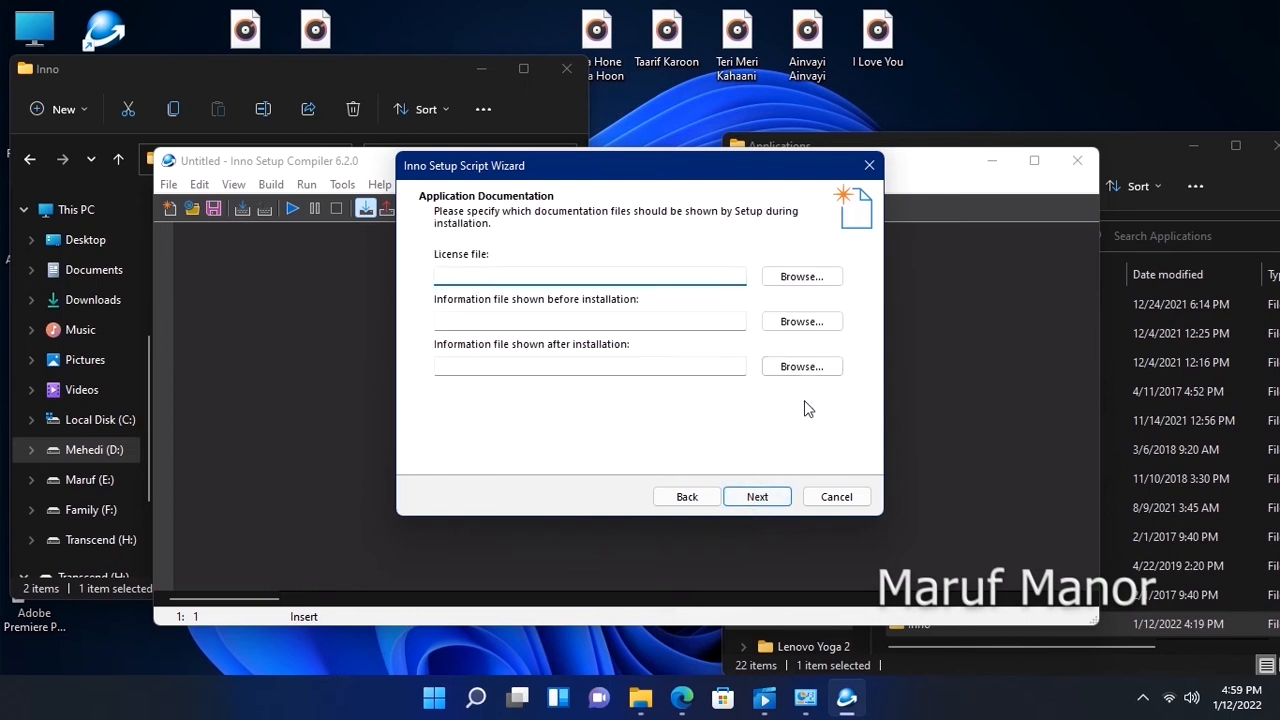
click(553, 320)
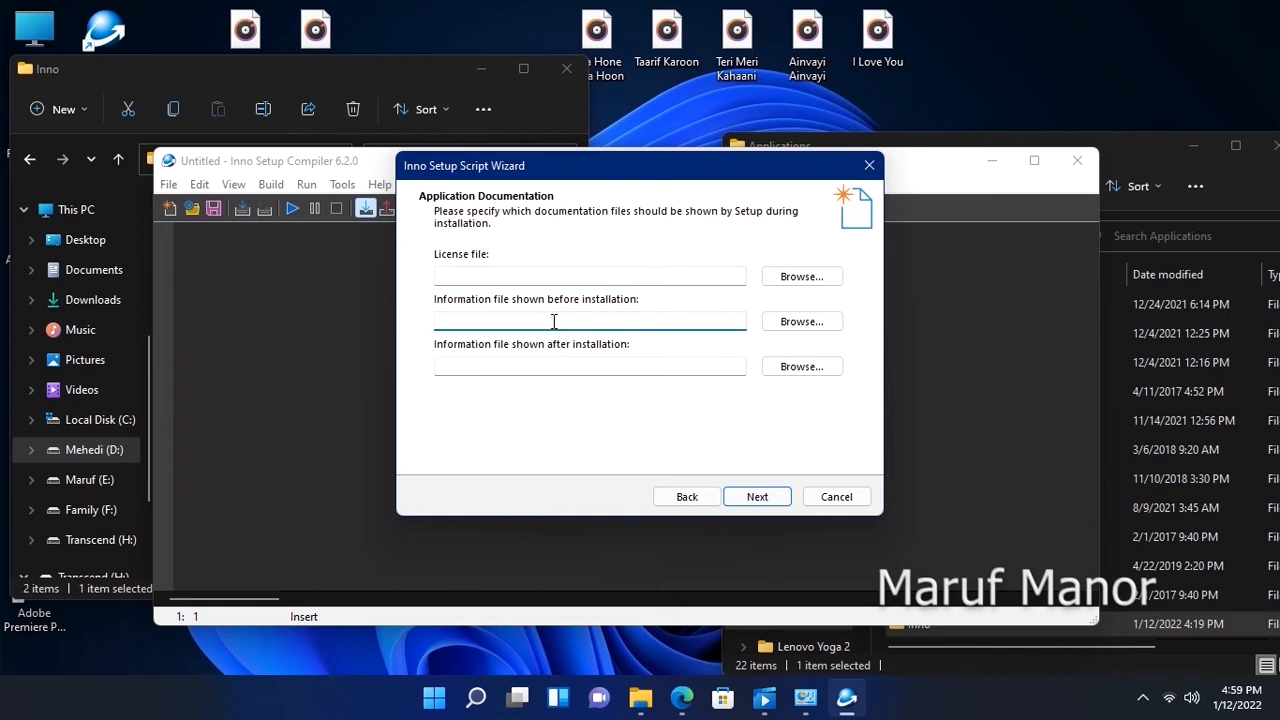
click(760, 497)
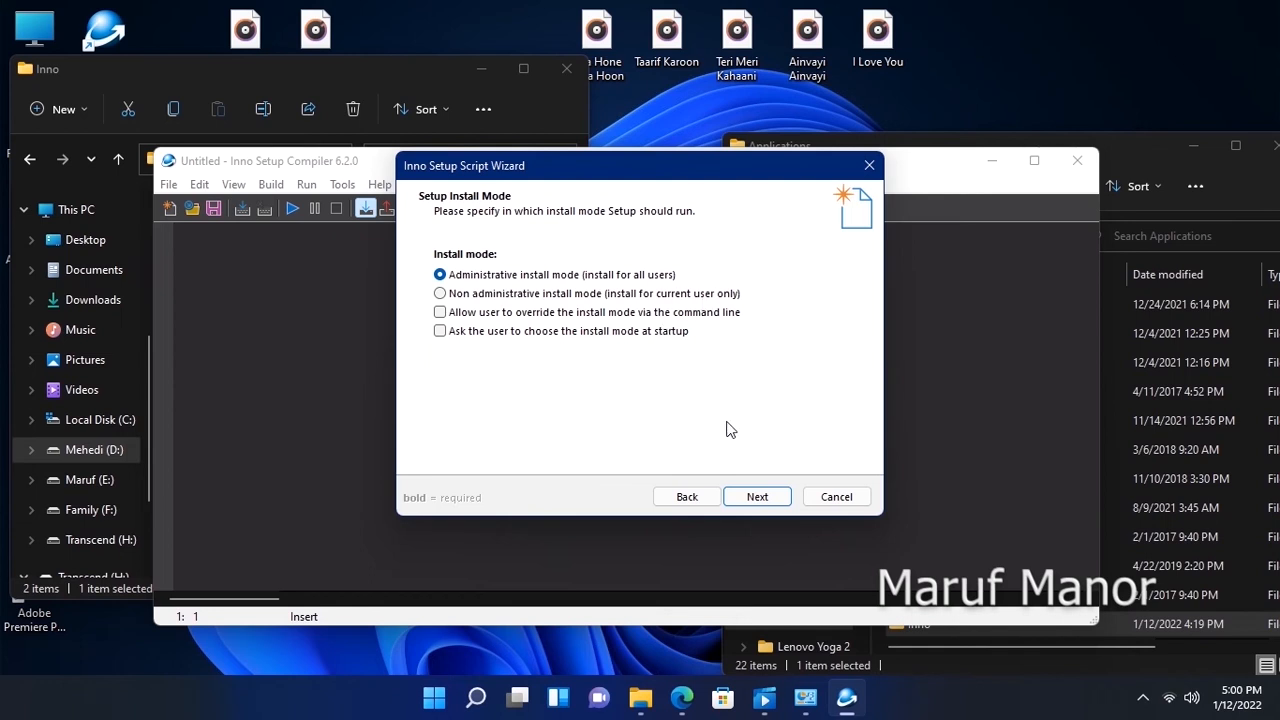
click(760, 498)
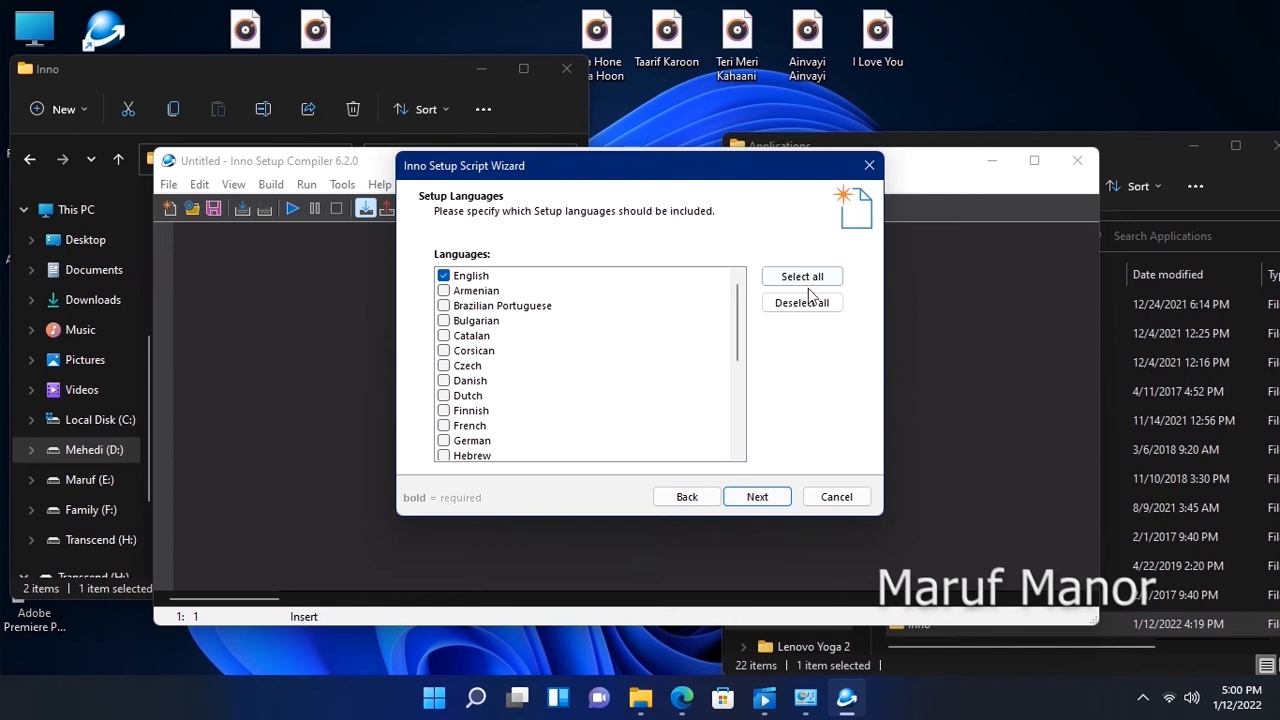
click(781, 500)
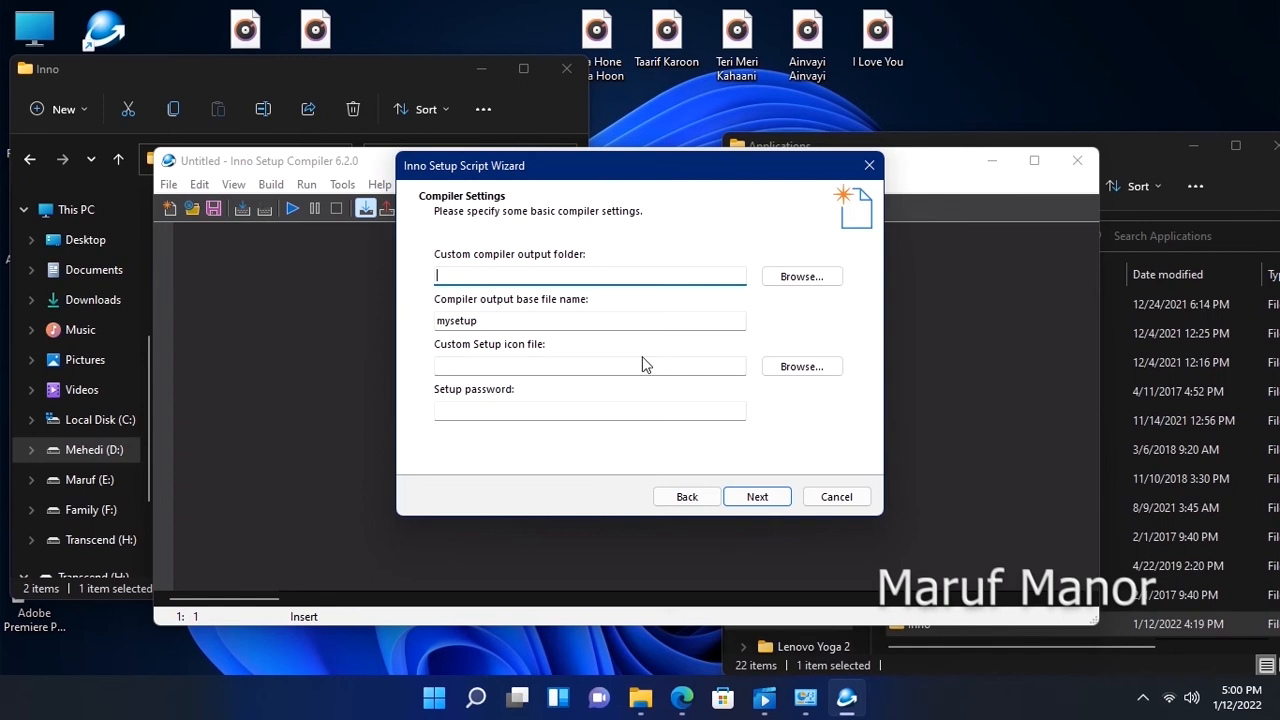
Step: Set the compiler output base file name to "Internet Download Manager Setup" and accept the other compiler settings
click(460, 322)
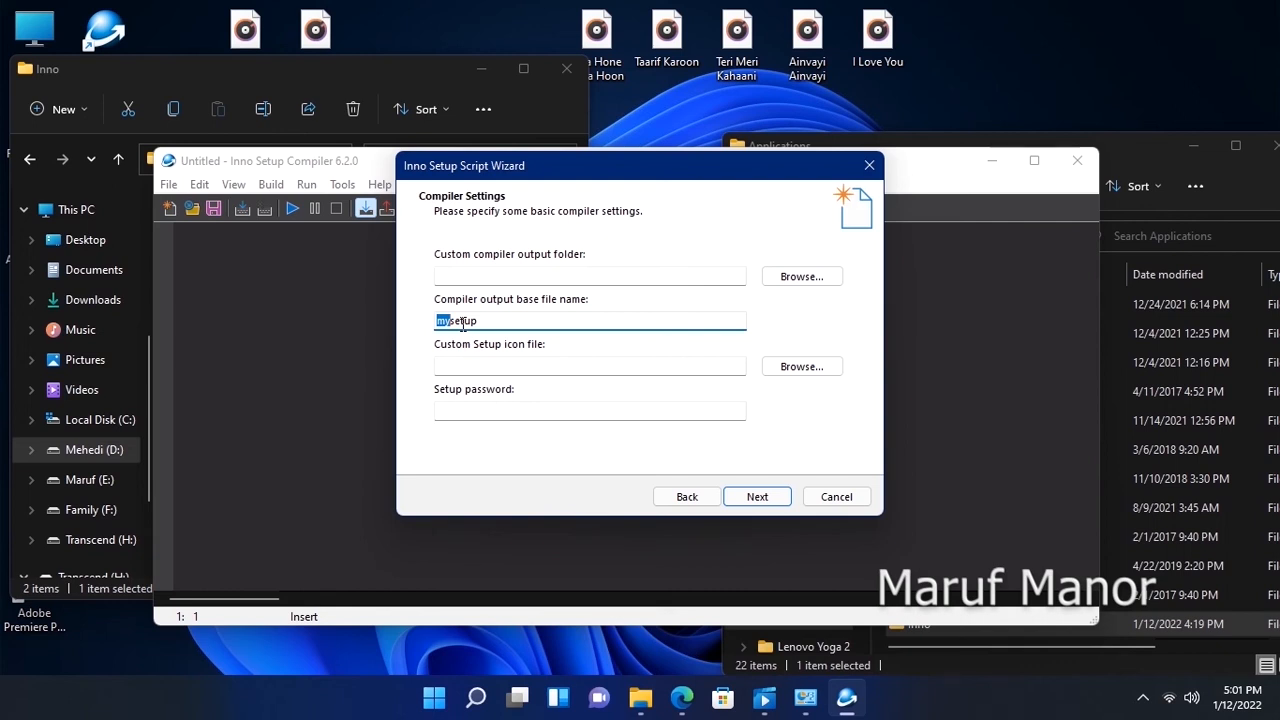
text(Internet Download Manager)
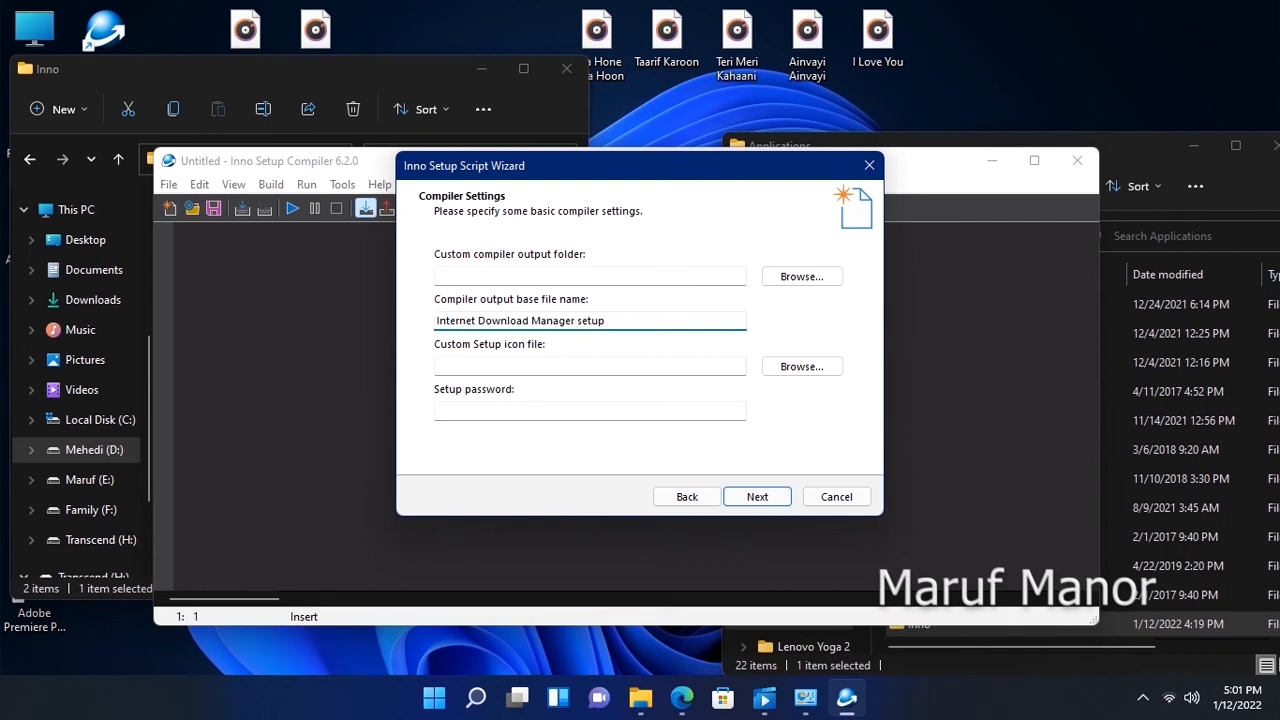
text(S)
click(748, 498)
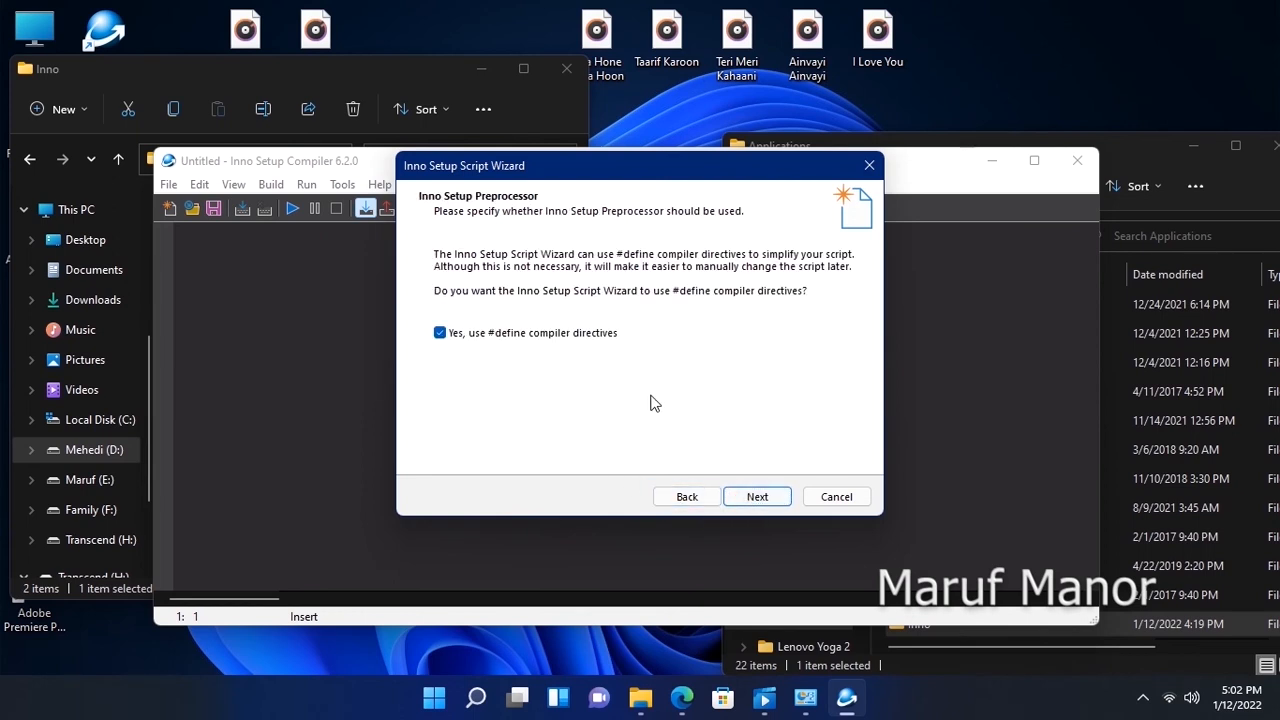
Step: Finish the wizard with #define compiler directives enabled and compile the new script without saving it
click(770, 500)
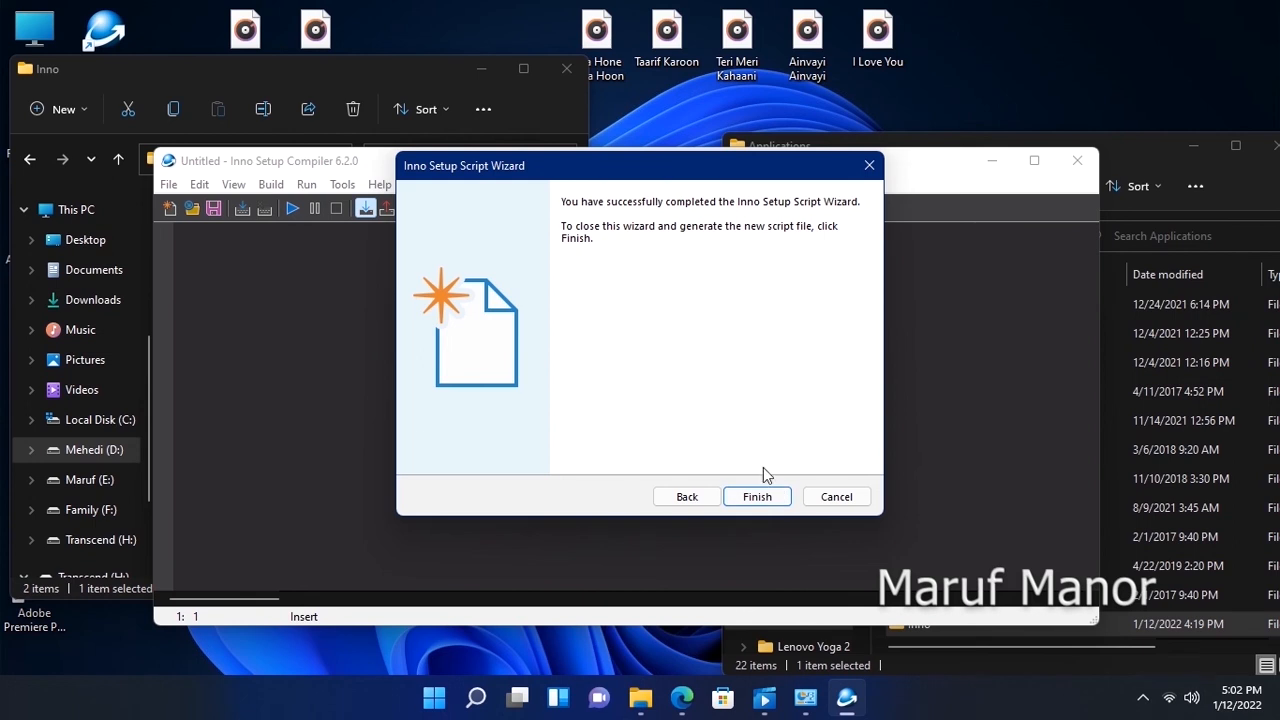
click(762, 496)
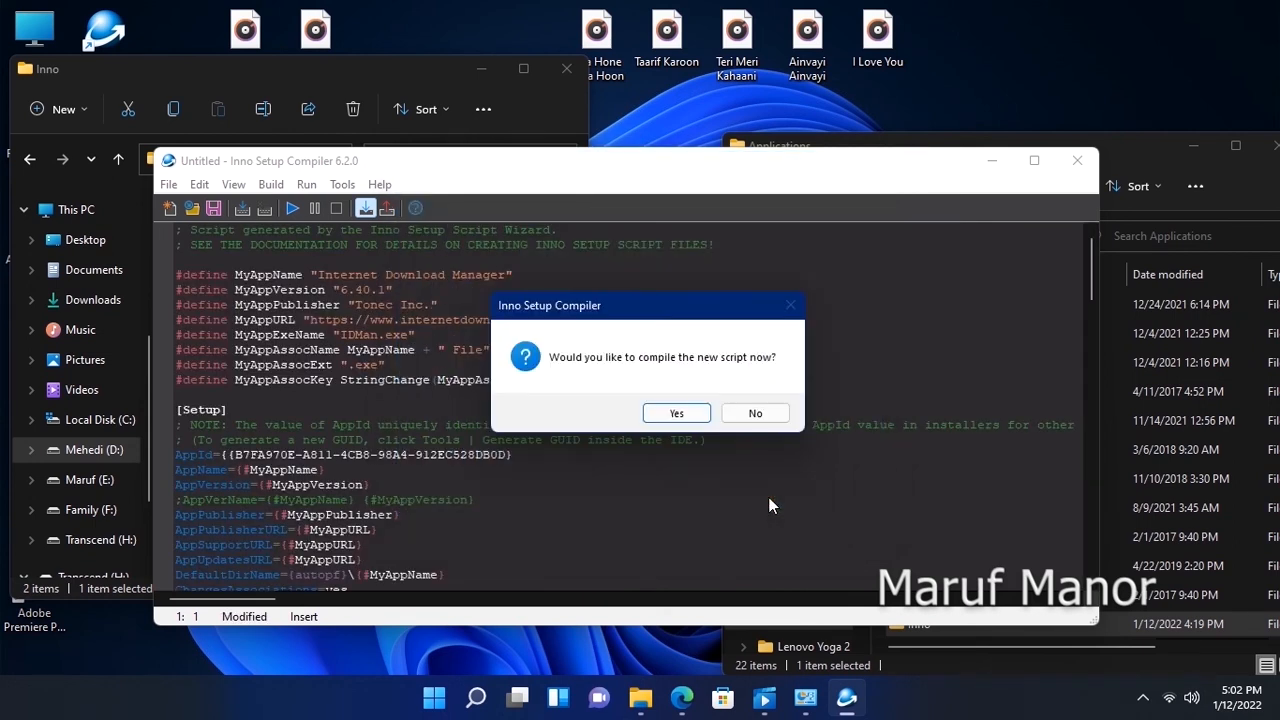
click(688, 413)
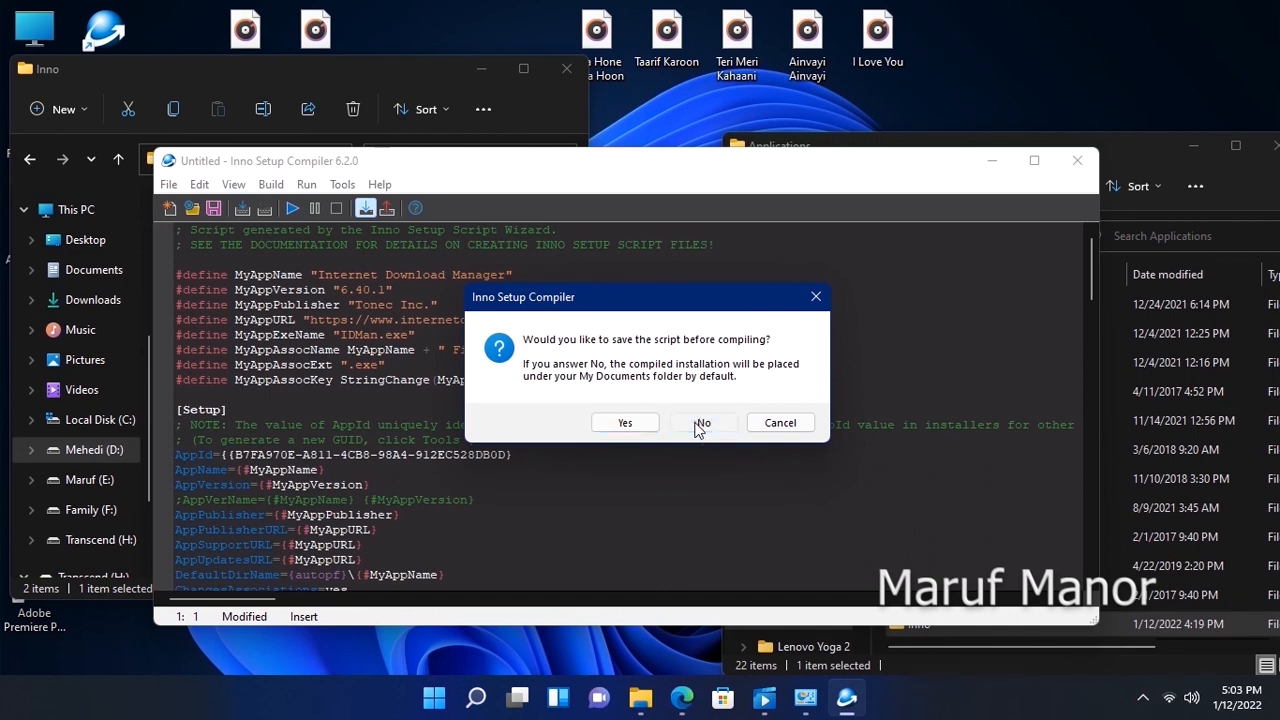
click(698, 423)
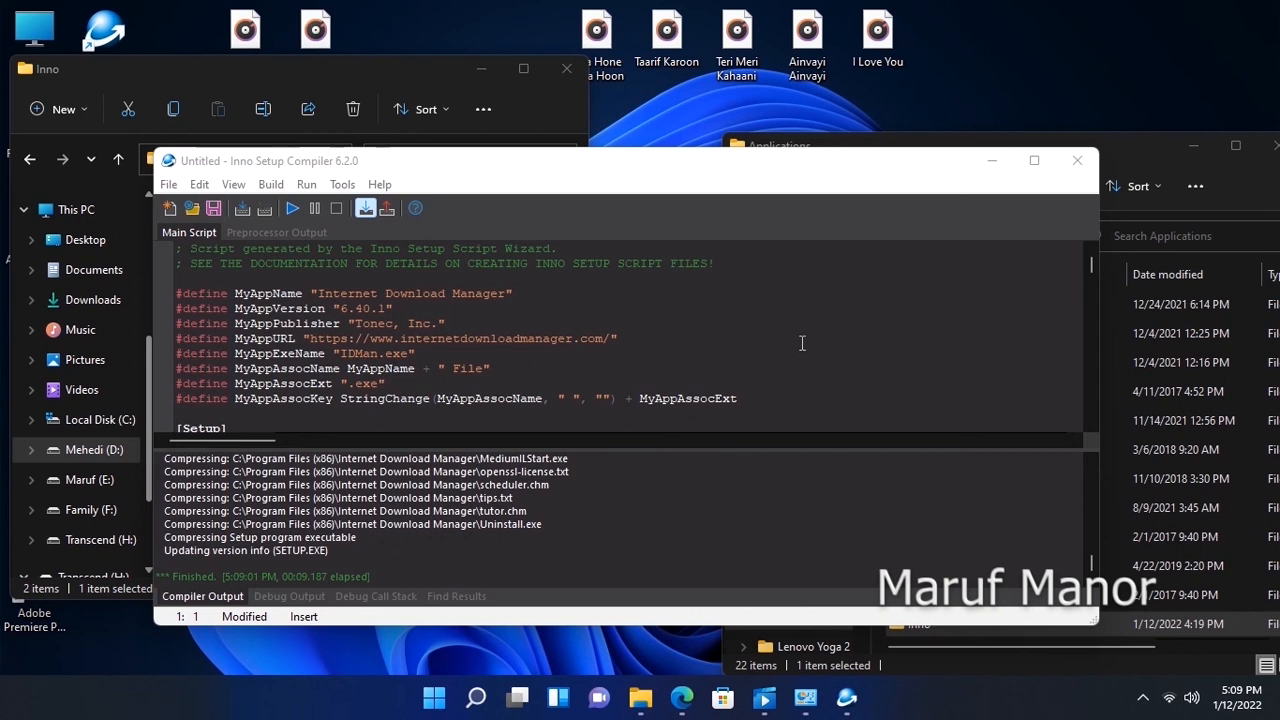
scroll(797, 362, down, 1)
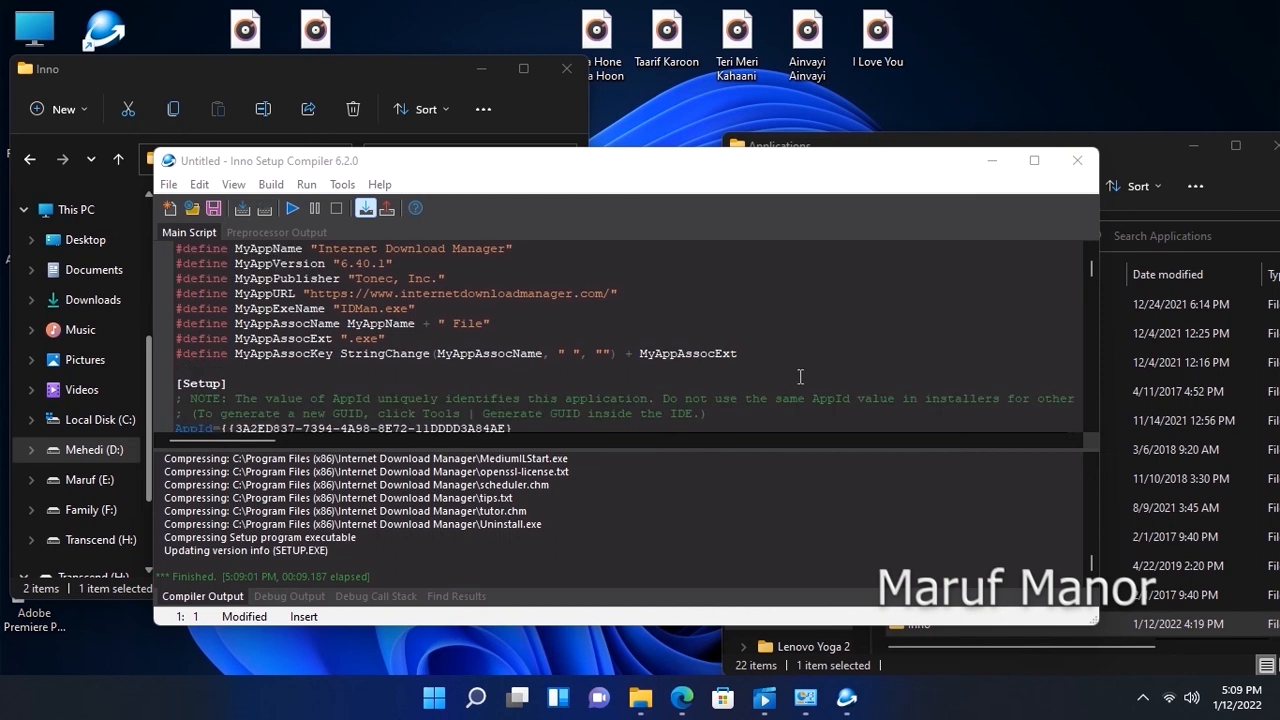
scroll(800, 376, down, 2)
scroll(799, 377, down, 2)
scroll(800, 380, up, 5)
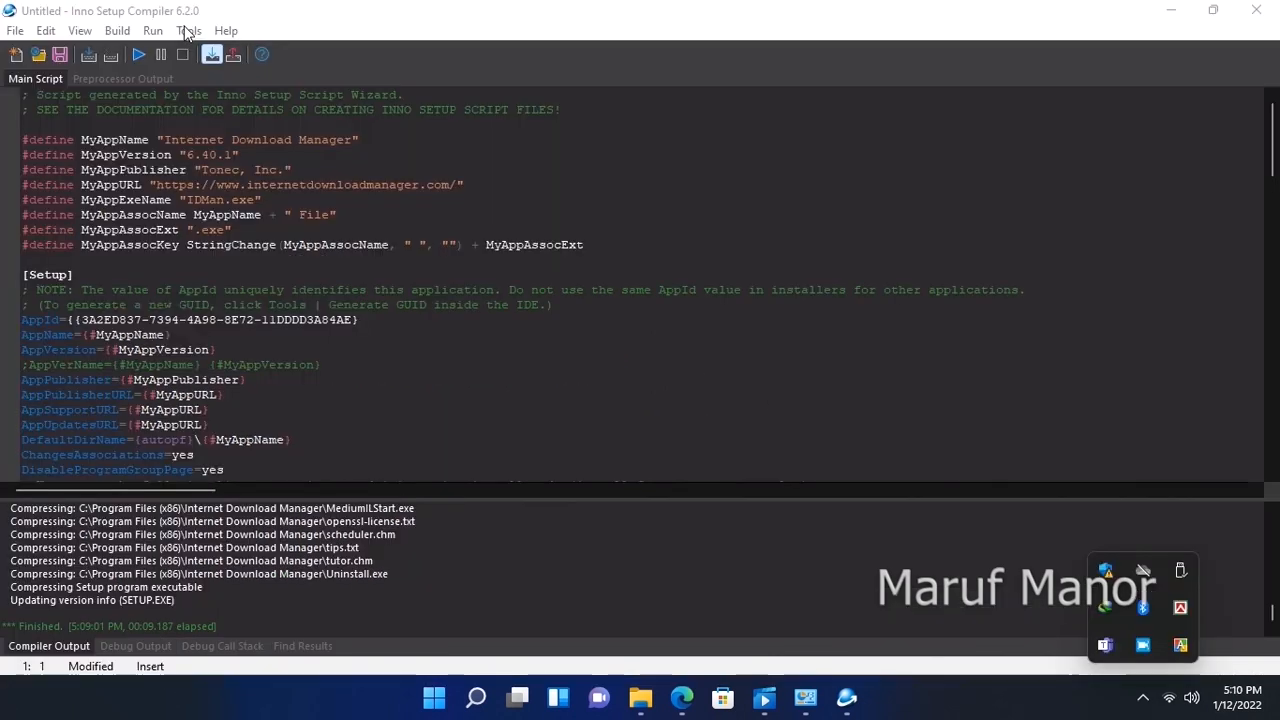
Step: Open the output folder containing the compiled setup file and maximize its window
click(186, 31)
mouse_move(119, 32)
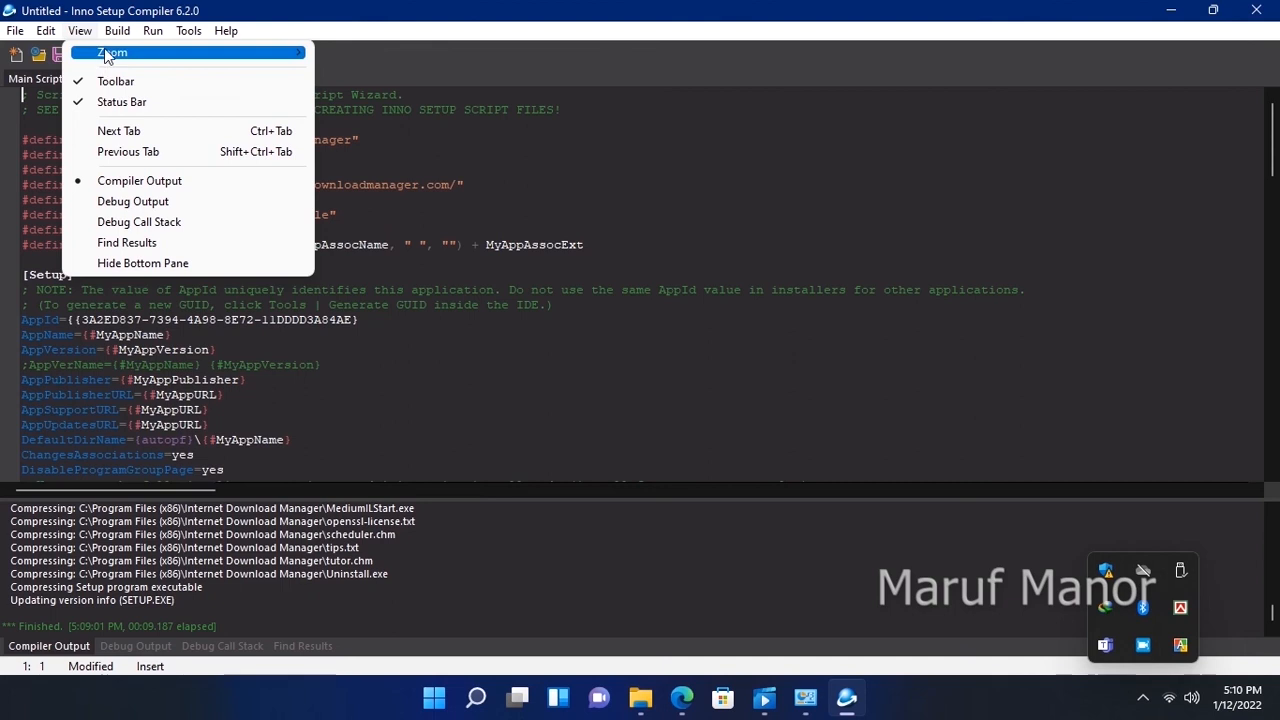
click(210, 130)
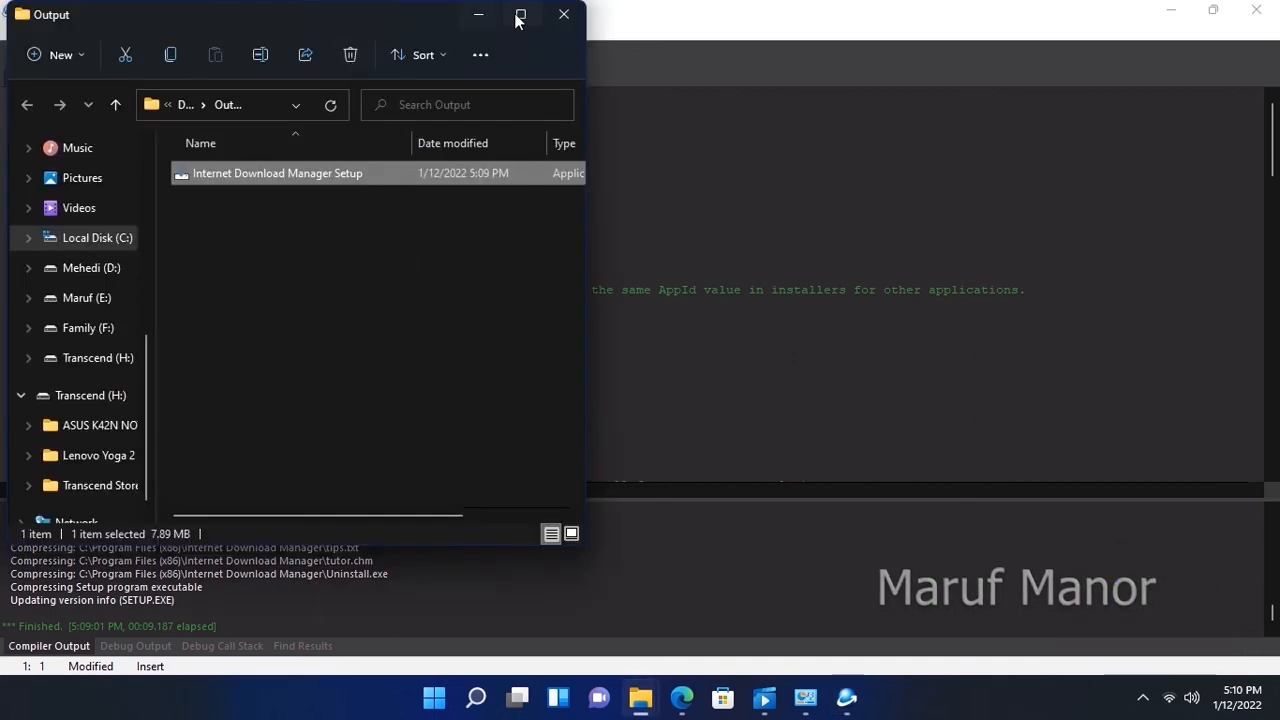
drag(405, 17, 476, 41)
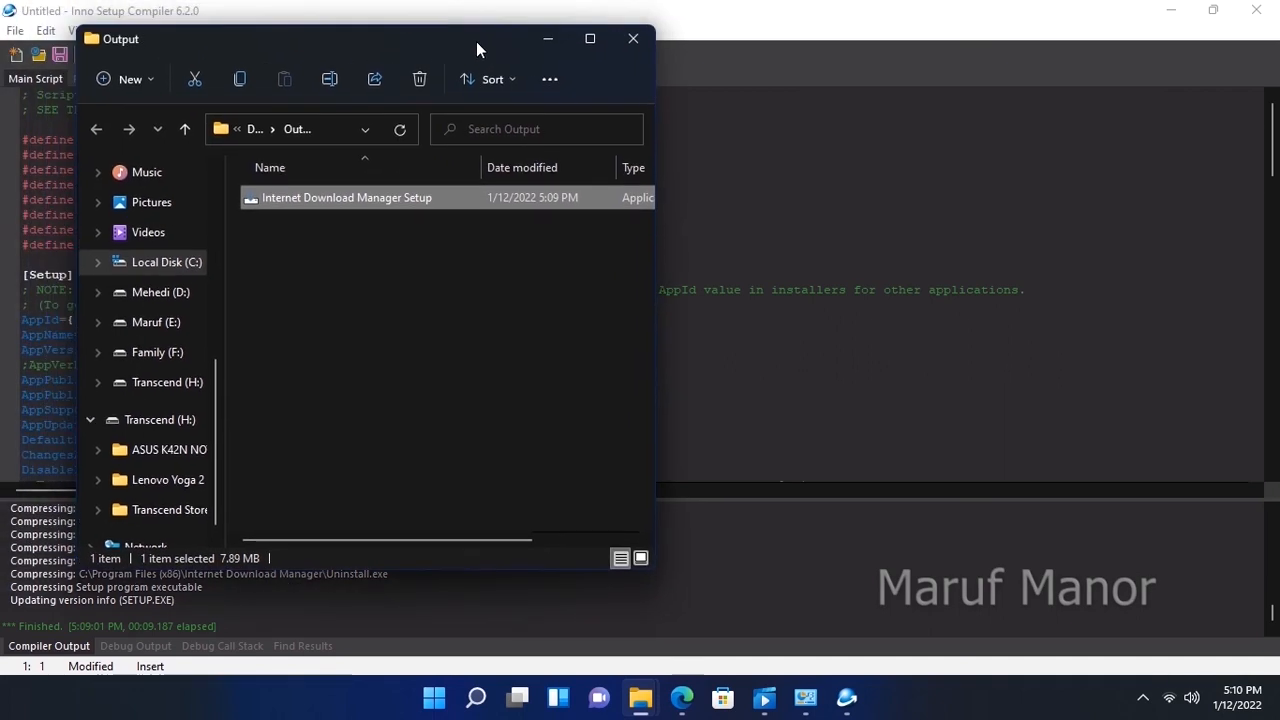
click(590, 41)
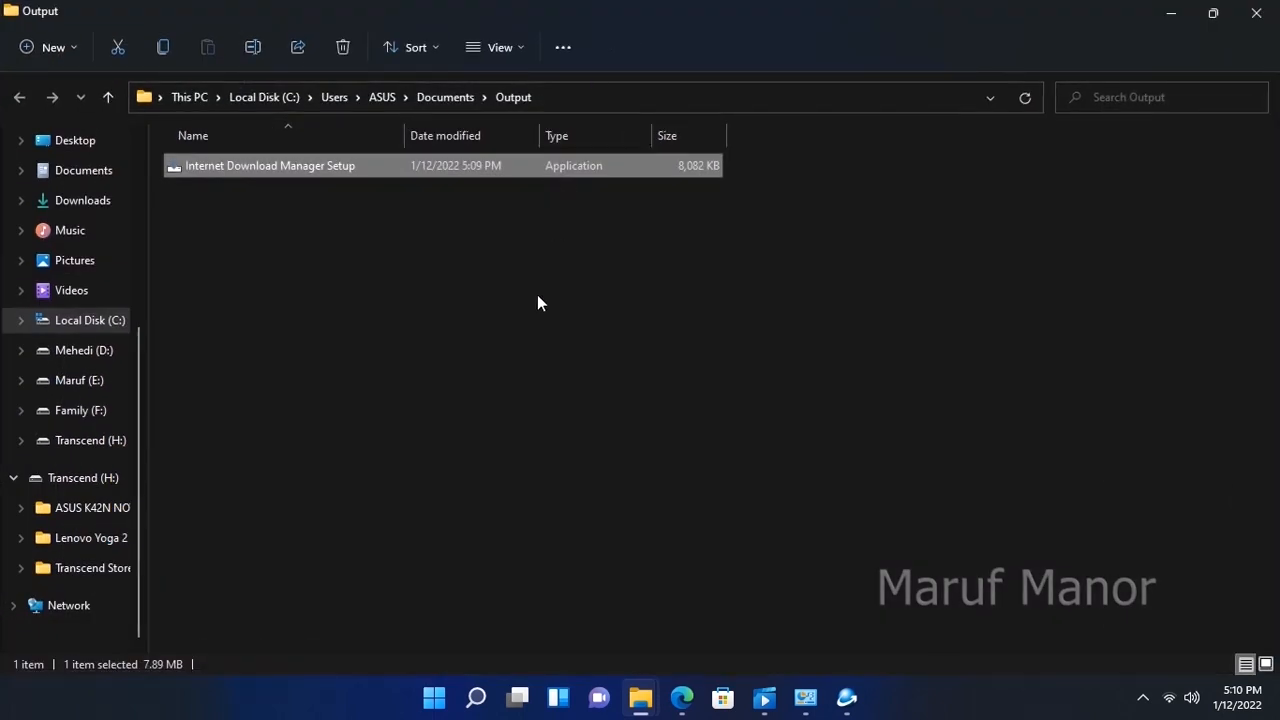